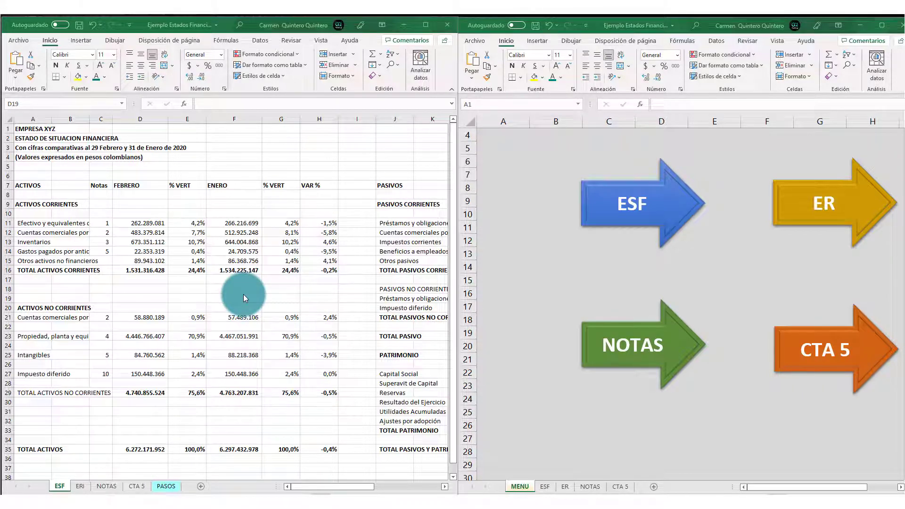
- Look over the ERI income statement and the NOTAS Gastos legales ENERO value in the left workbook
left_click(80, 486)
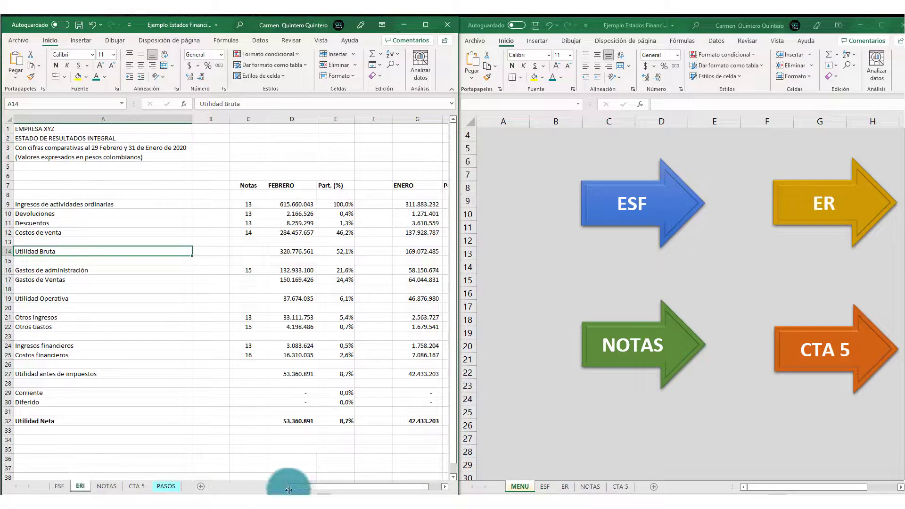
left_click_drag(288, 491, 383, 487)
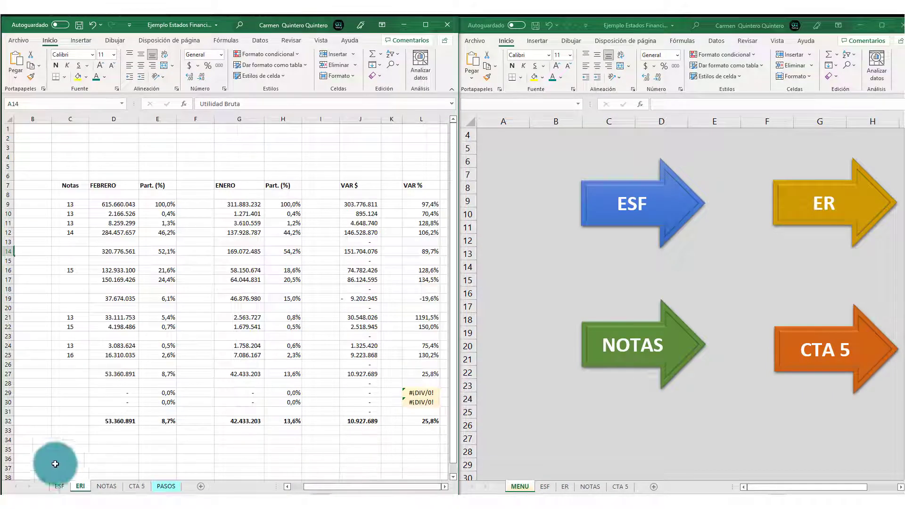
left_click(107, 486)
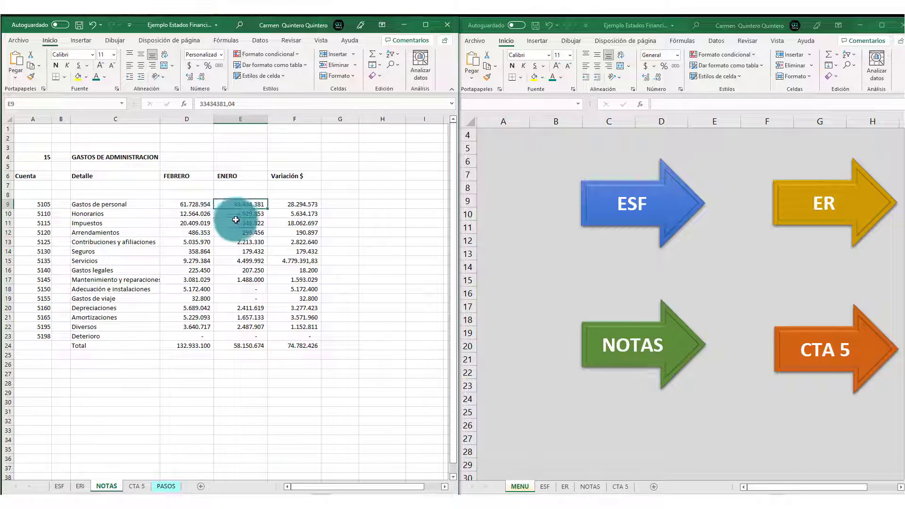
left_click(241, 270)
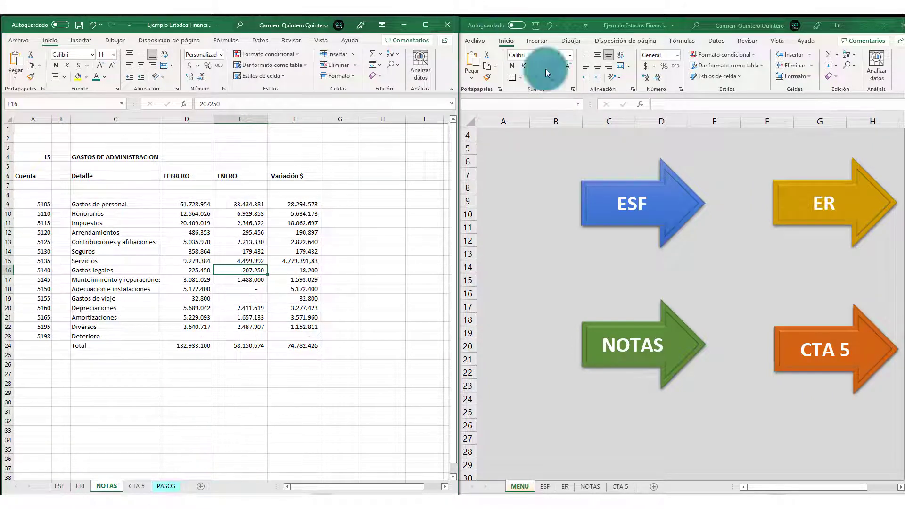
- Jump to the finished workbook's ESF balance sheet and maximize that window
left_click(552, 203)
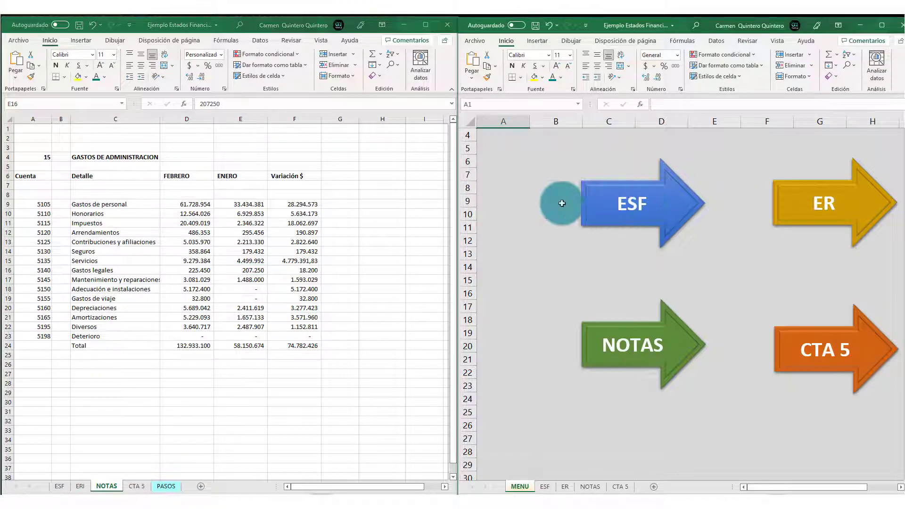
left_click(652, 214)
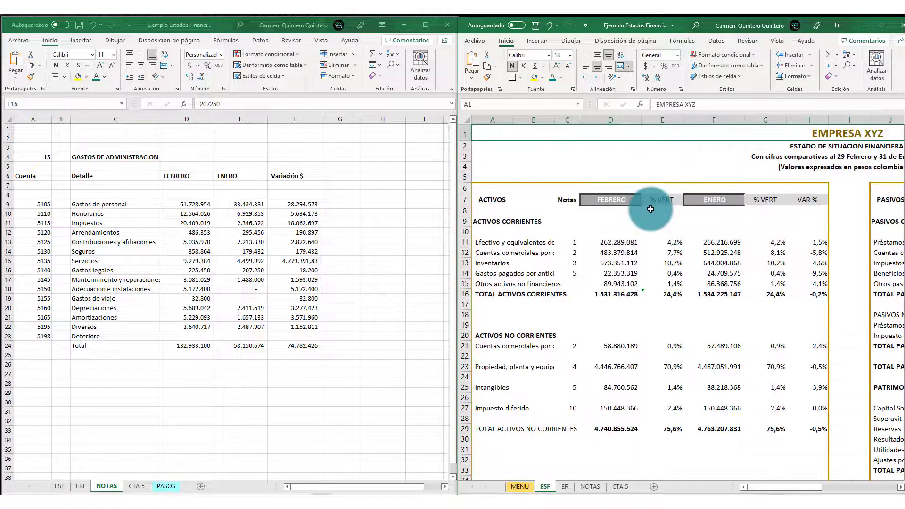
left_click(884, 26)
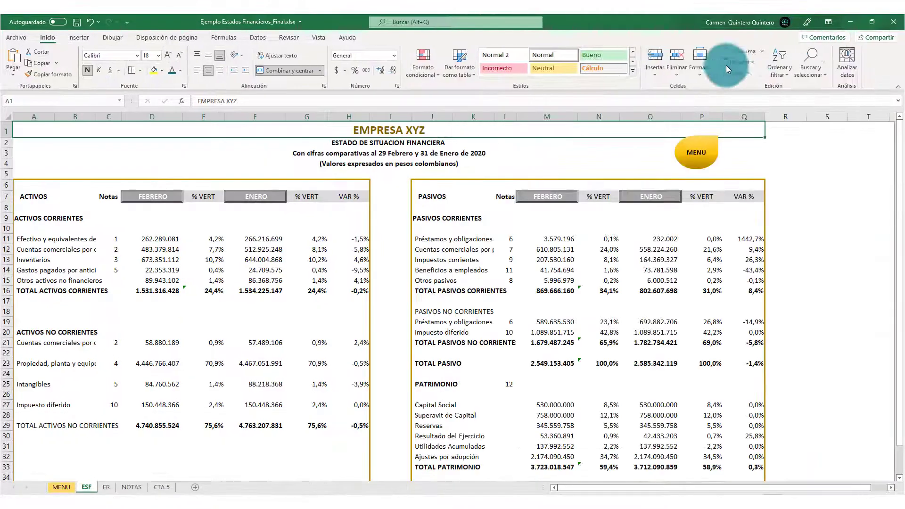
- Review the ESF balance sheet's title and ENERO column
left_click(359, 144)
left_click(246, 197)
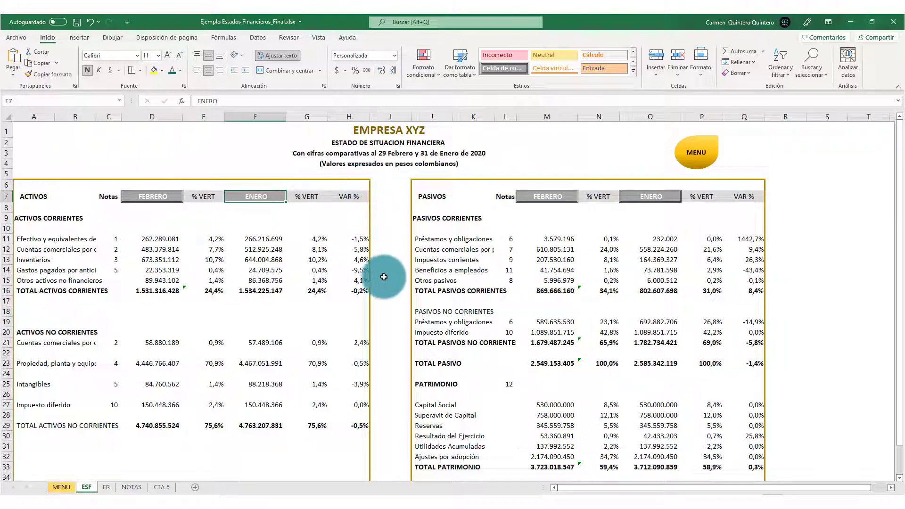
scroll(393, 344, "down", 2)
scroll(393, 344, "up", 2)
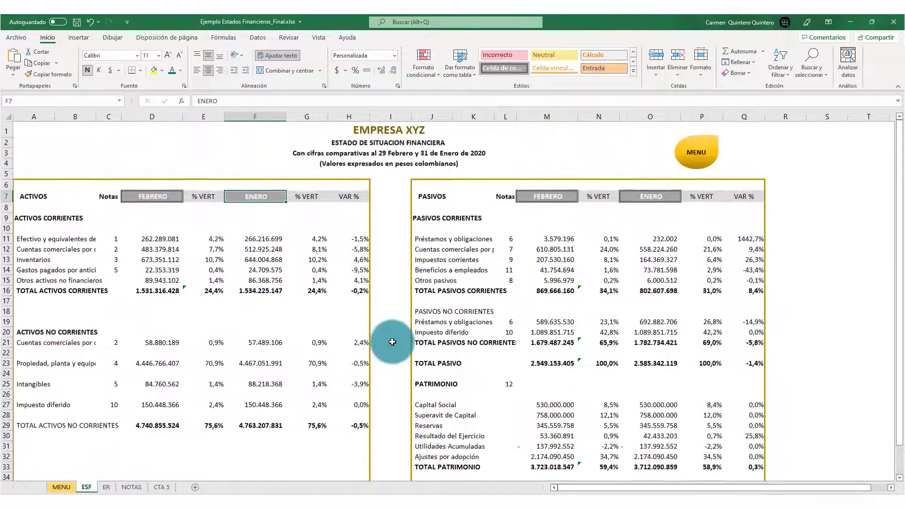
- From MENU, open ER, follow the note link and view the E9 Gastos de personal formula unchanged
left_click(705, 155)
left_click(407, 206)
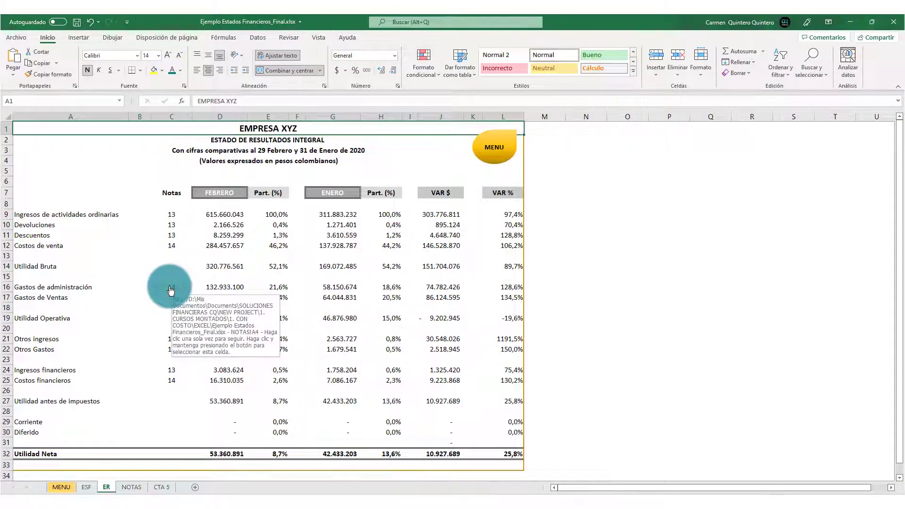
left_click(170, 288)
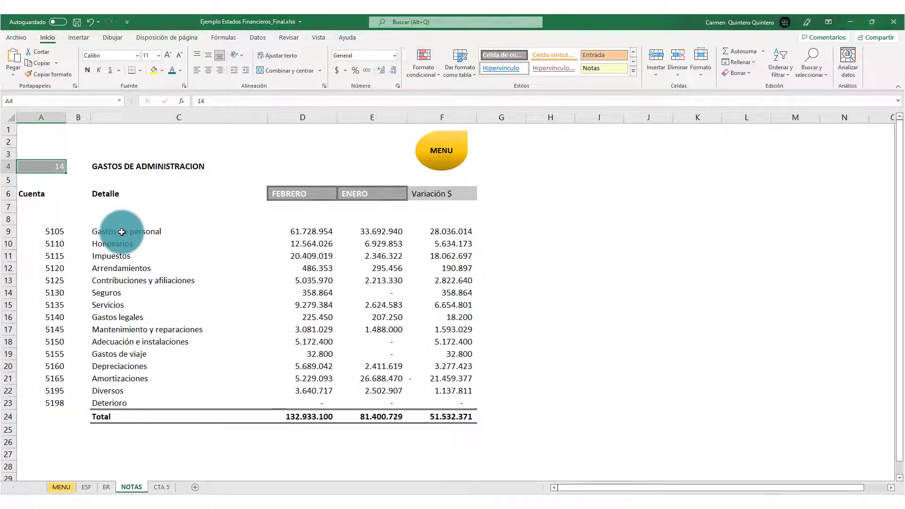
left_click(122, 231)
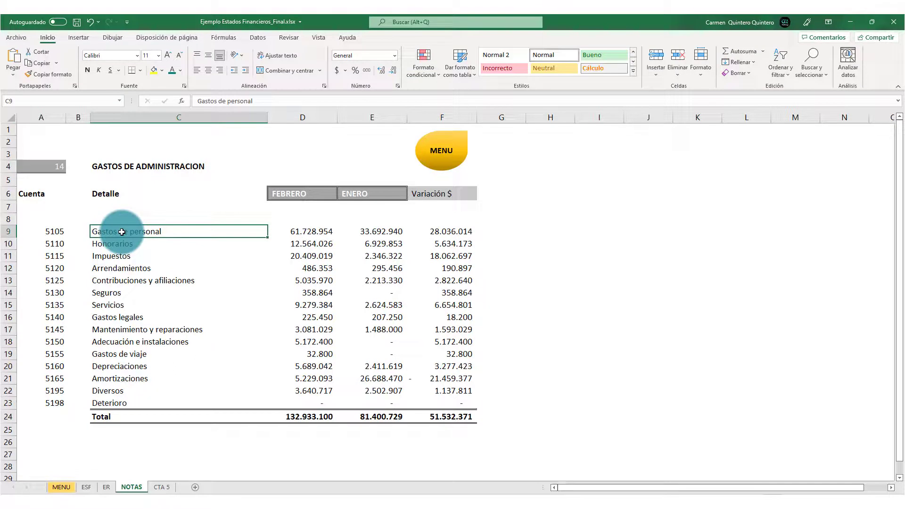
left_click(373, 230)
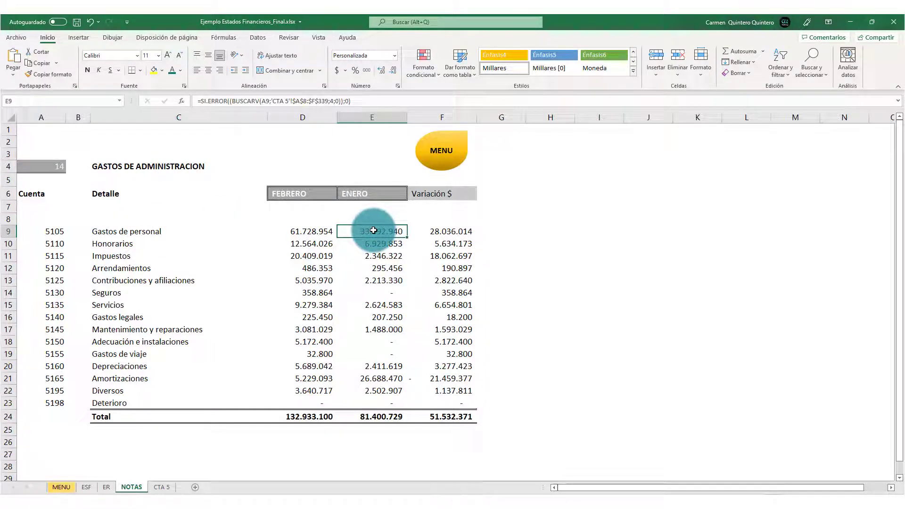
double_click(373, 230)
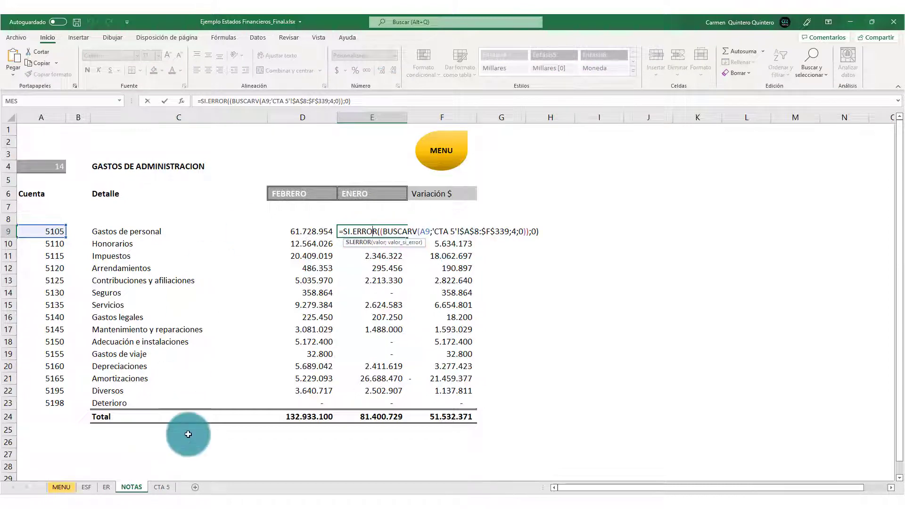
key("Escape")
- Scroll through the CTA 5 trial balance sheet
left_click(163, 487)
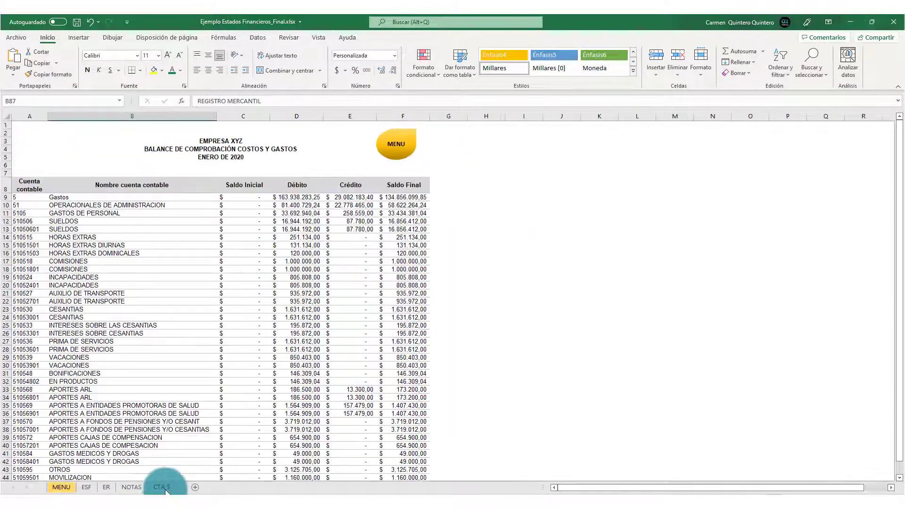
scroll(259, 279, "down", 3)
scroll(258, 283, "down", 1)
scroll(265, 313, "down", 1)
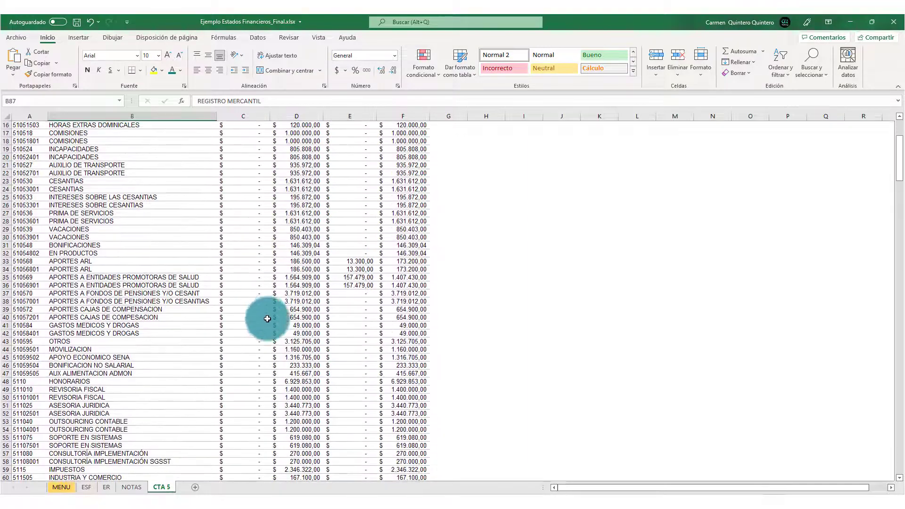
scroll(268, 330, "up", 5)
- Visit NOTAS via MENU, then view ER's L12 SI.ERROR VAR % formula for Costos de venta unchanged
left_click(396, 147)
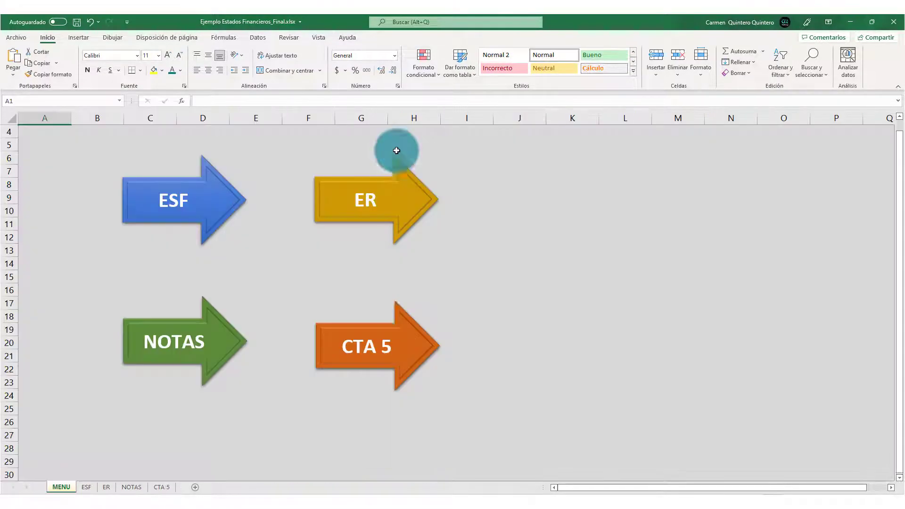
left_click(183, 358)
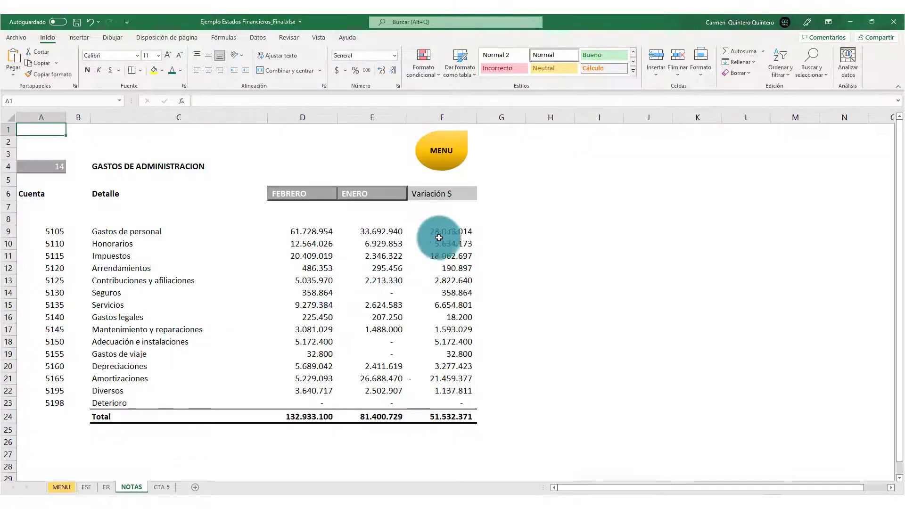
left_click(445, 147)
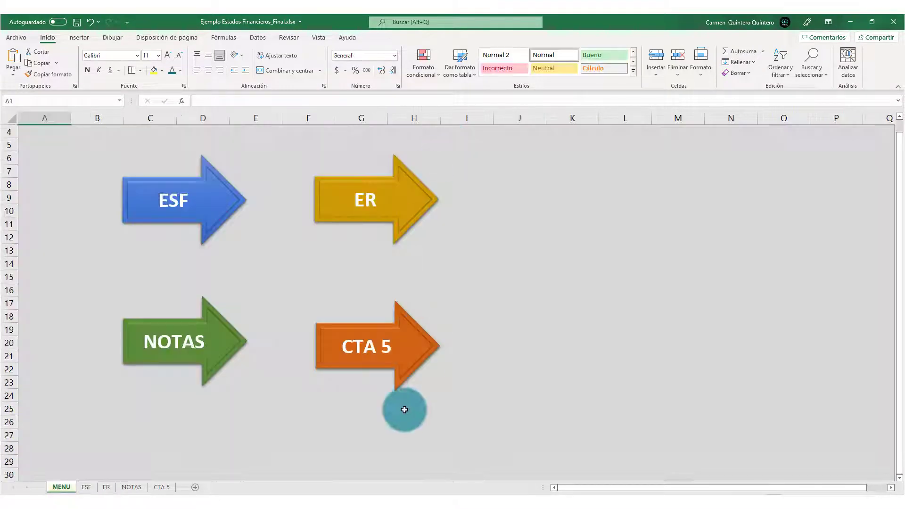
left_click(375, 228)
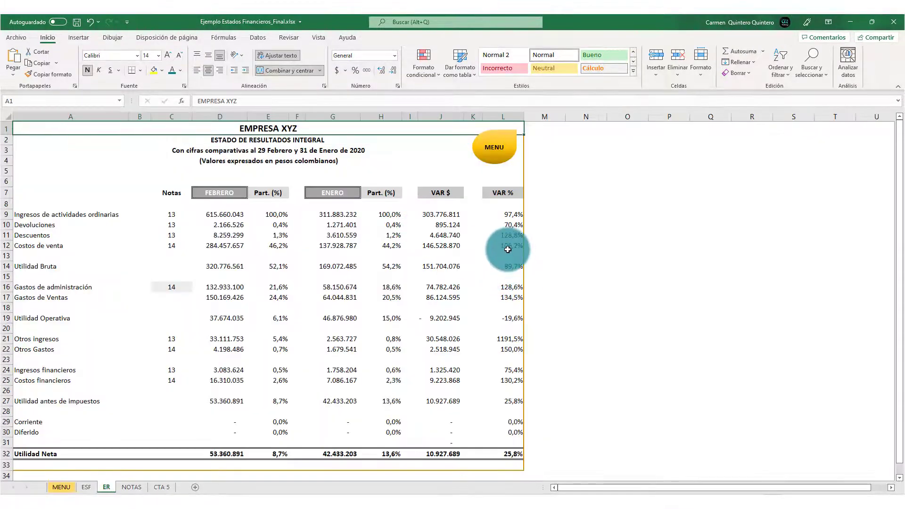
left_click(508, 250)
double_click(508, 250)
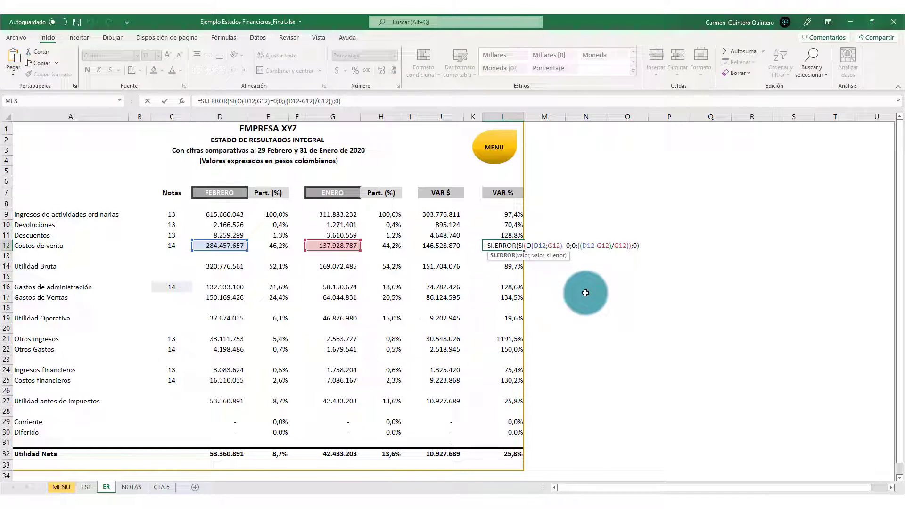
key("Escape")
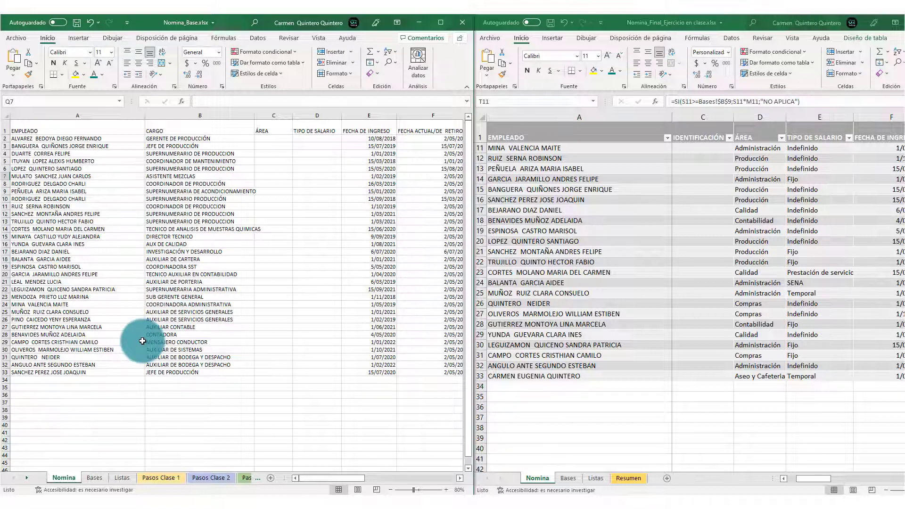
- Inspect the ÁREA, BASE SALARIAL AÑO 1 and Años through Días cells on the Nomina sheet
left_click(274, 145)
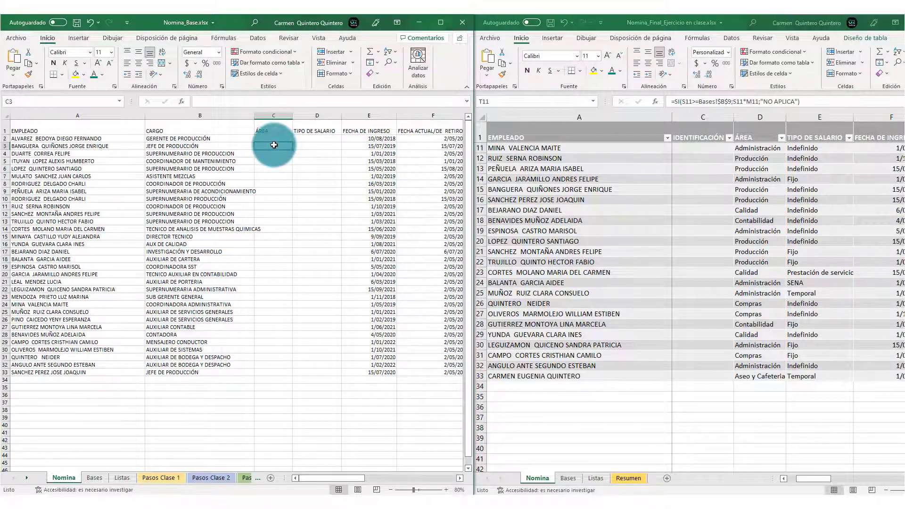
left_click_drag(329, 479, 354, 479)
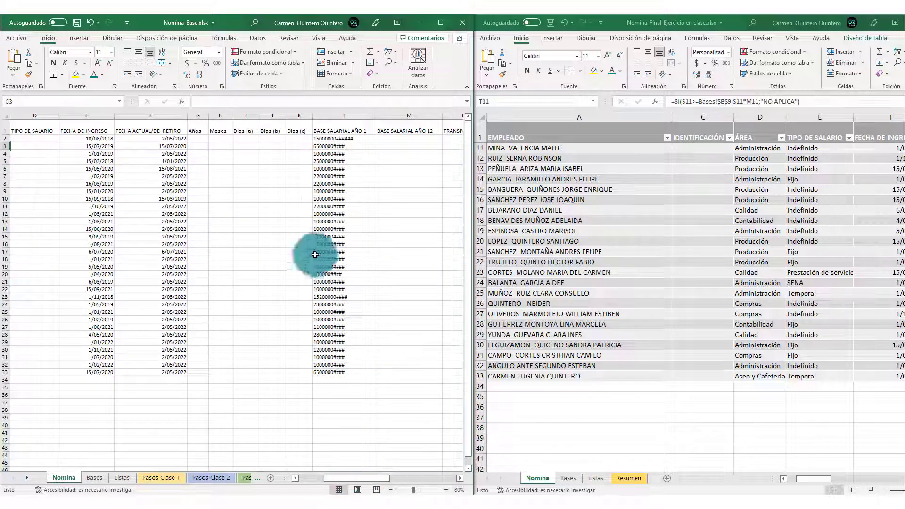
left_click(343, 138)
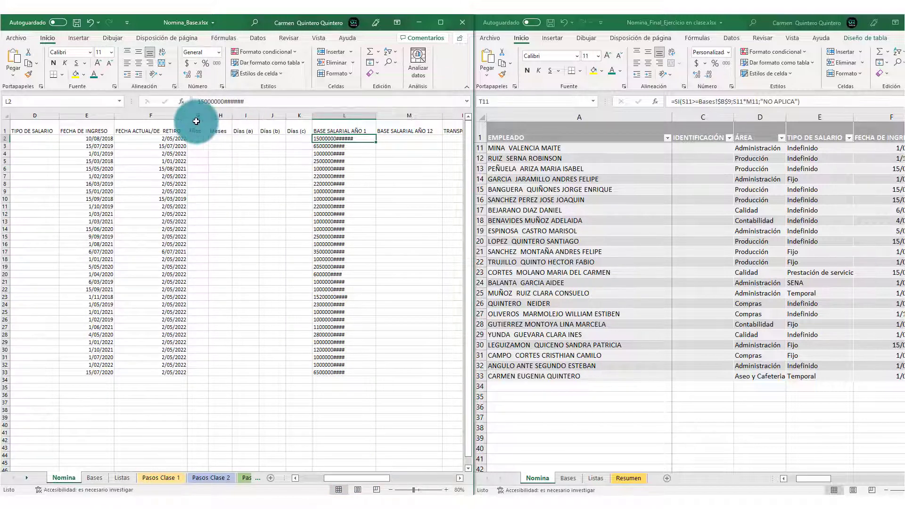
mouse_move(196, 131)
left_mouse_down()
mouse_move(291, 139)
mouse_move(291, 153)
left_mouse_up()
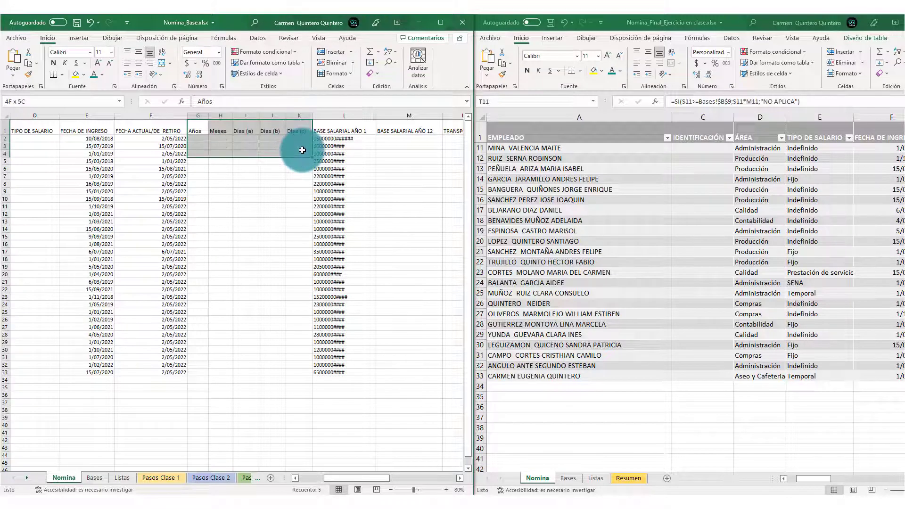
left_click_drag(356, 480, 416, 484)
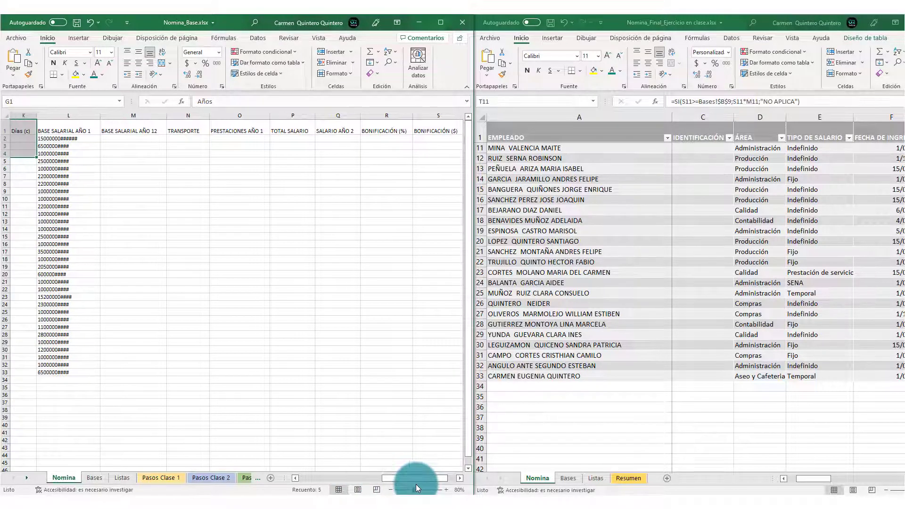
- Pull Nomina_Final_Ejercicio en clase.xlsx out of the split layout and maximize it
left_click(706, 243)
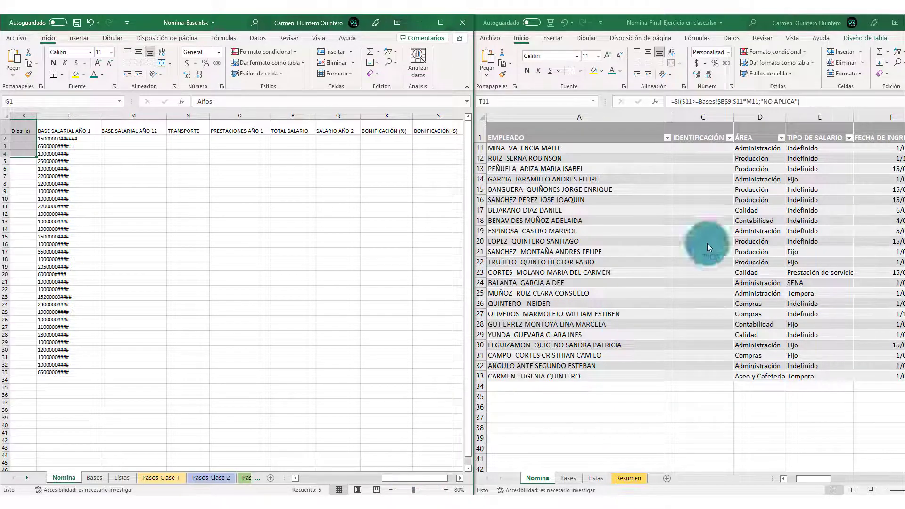
left_click_drag(728, 27, 680, 26)
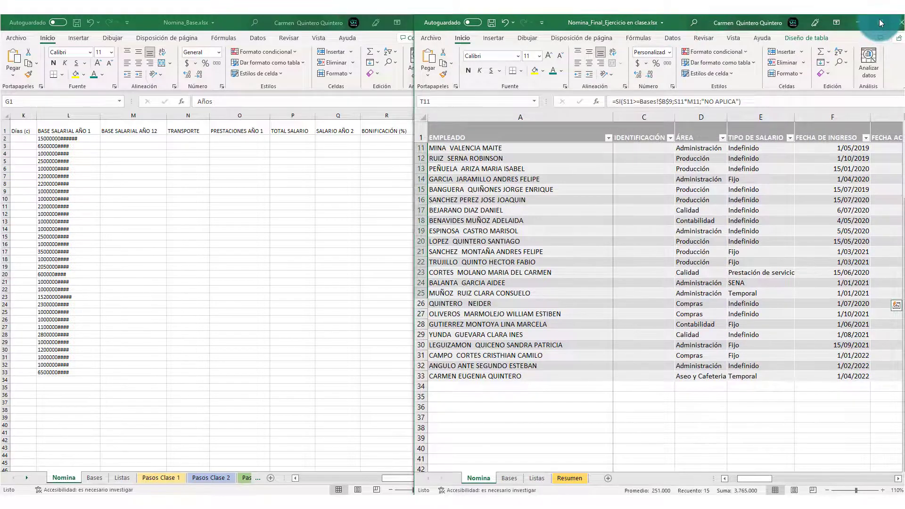
left_click(881, 23)
scroll(476, 257, "up", 1)
scroll(476, 256, "up", 2)
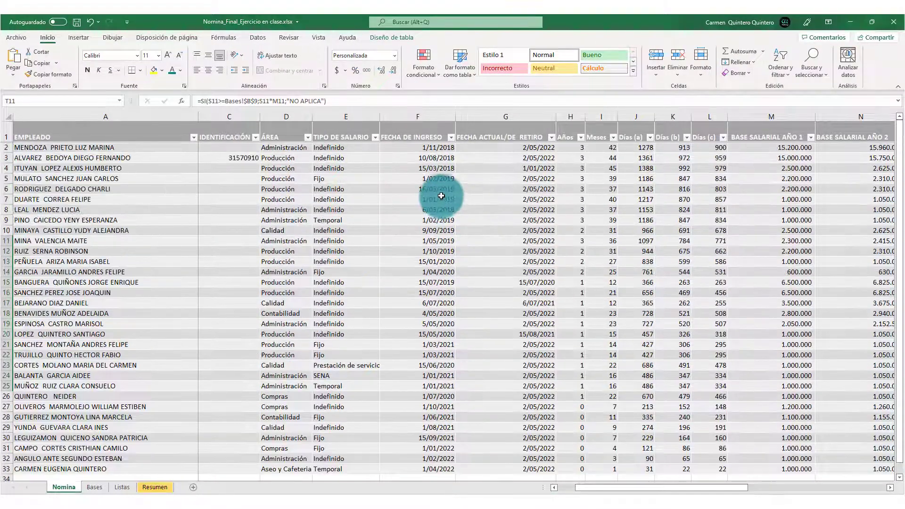
left_click(232, 179)
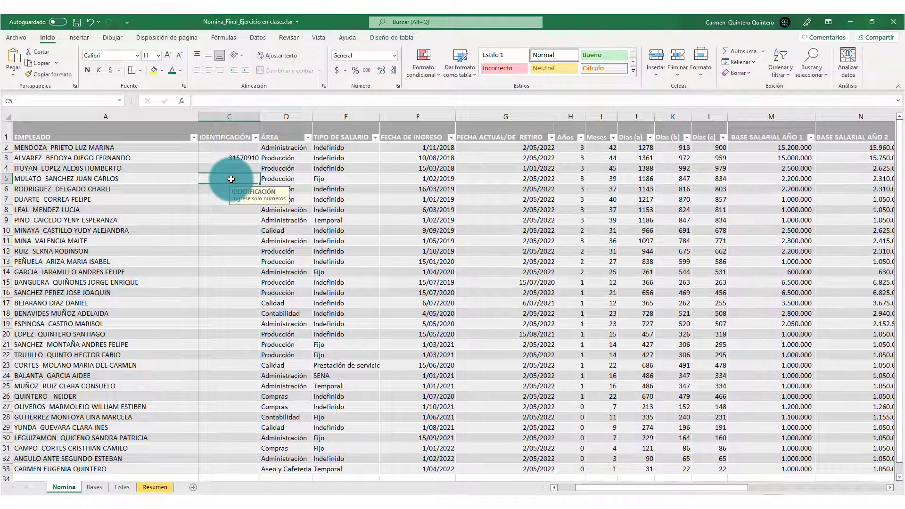
type("31570")
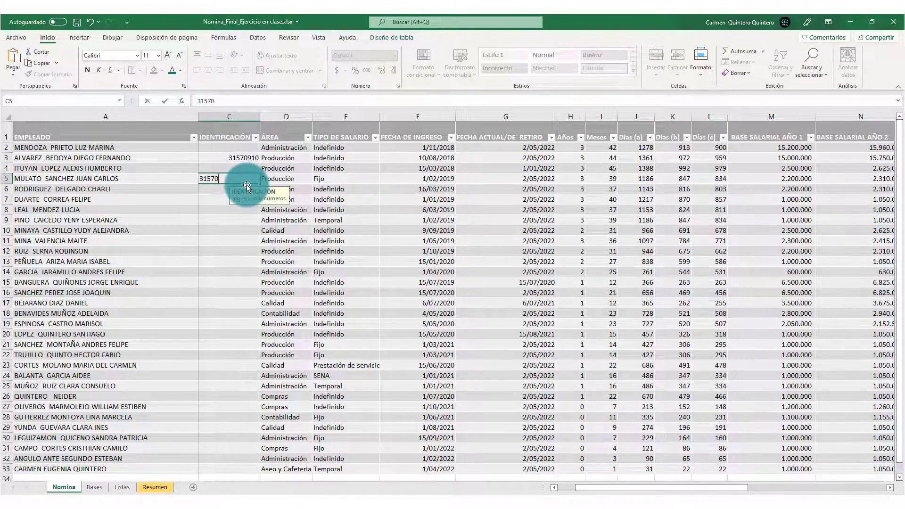
type("949-1")
key("Return")
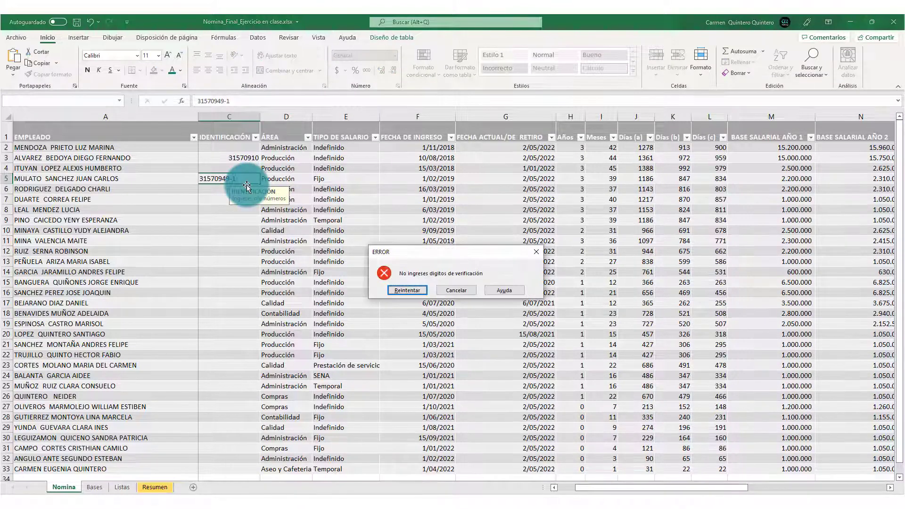
left_click(459, 292)
left_click(346, 159)
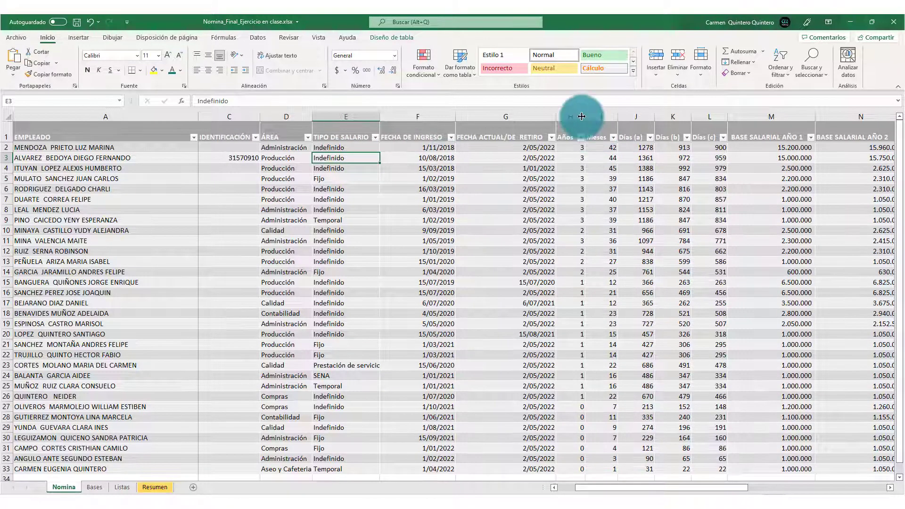
left_click_drag(572, 136, 704, 203)
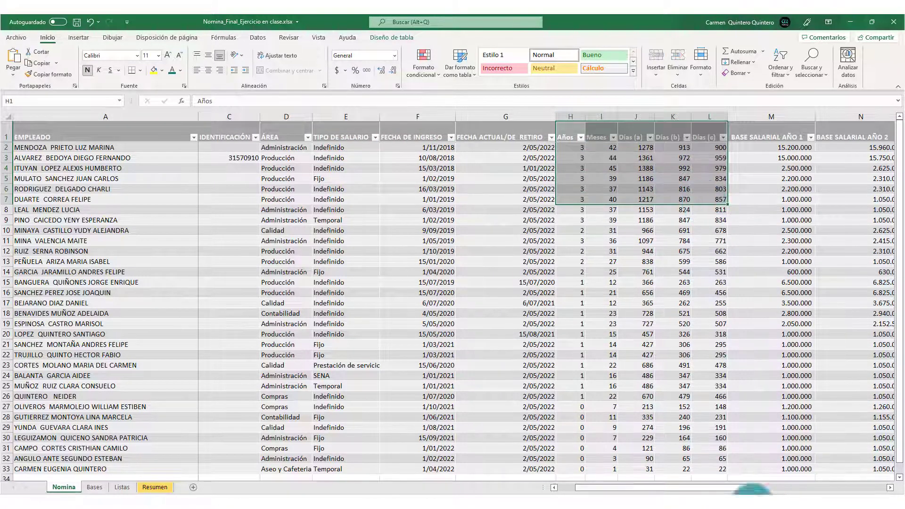
left_click_drag(685, 488, 788, 488)
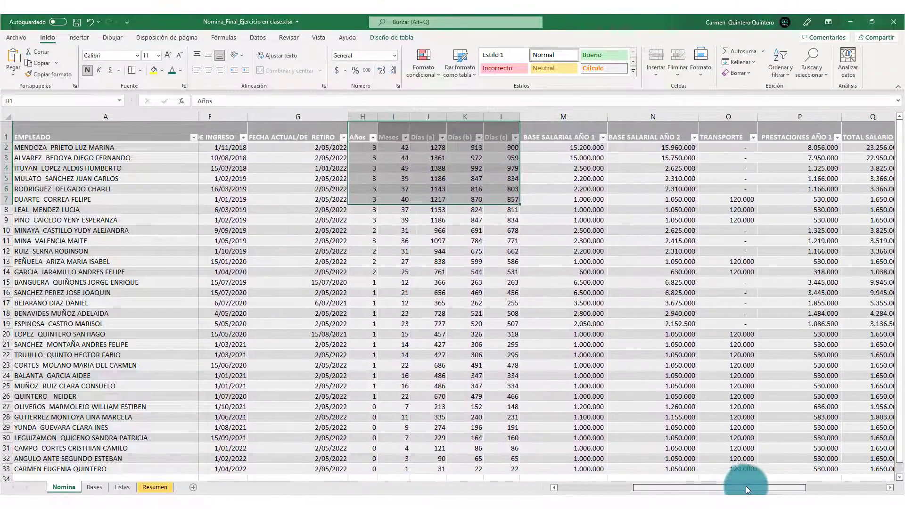
left_click(386, 188)
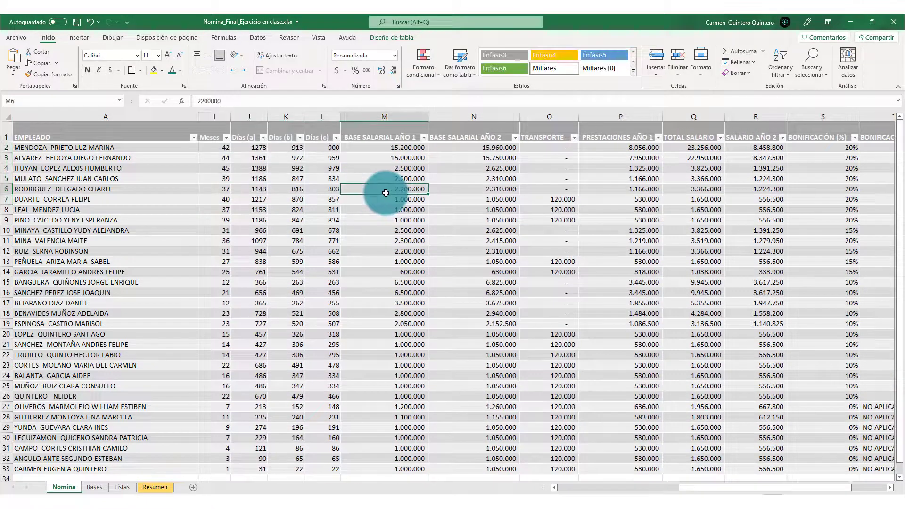
left_click(485, 179)
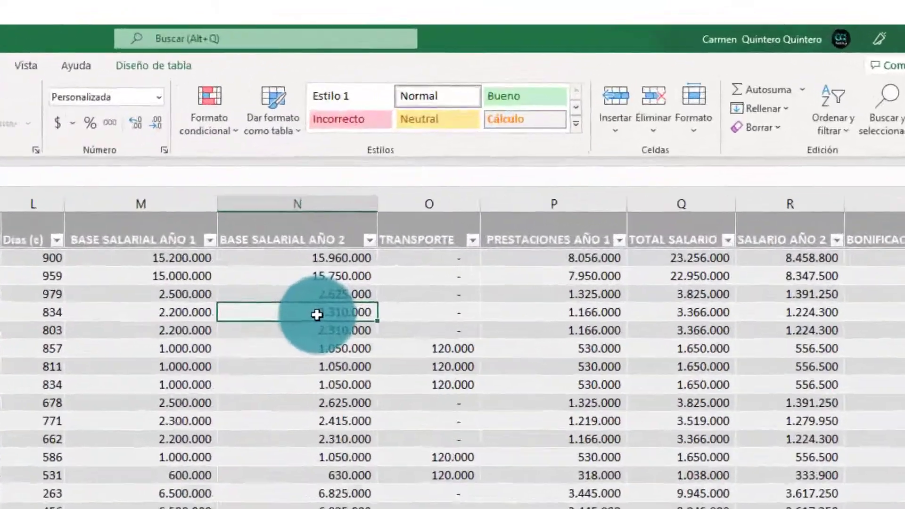
double_click(473, 189)
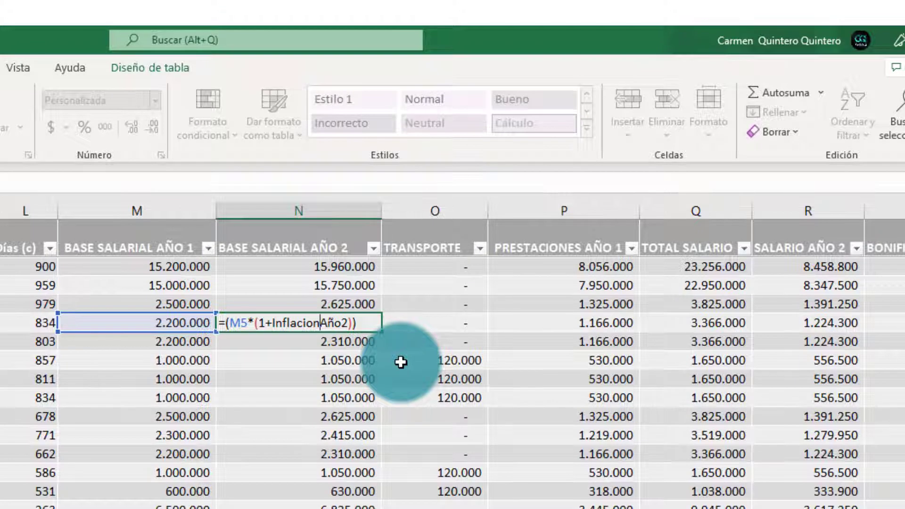
key("Escape")
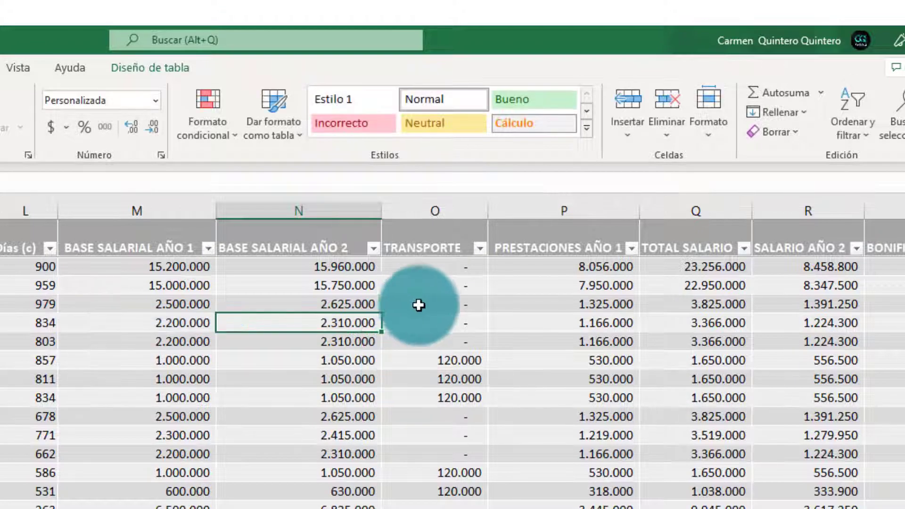
left_click(422, 305)
double_click(423, 305)
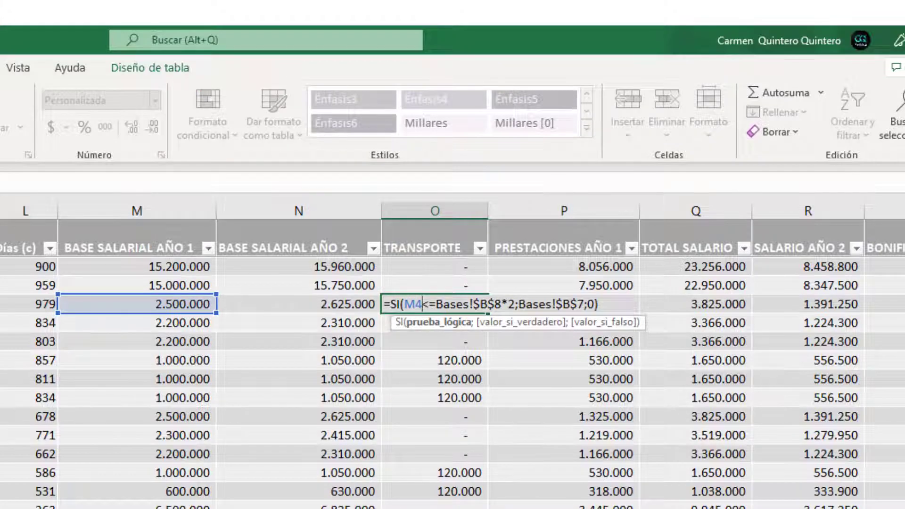
key("Escape")
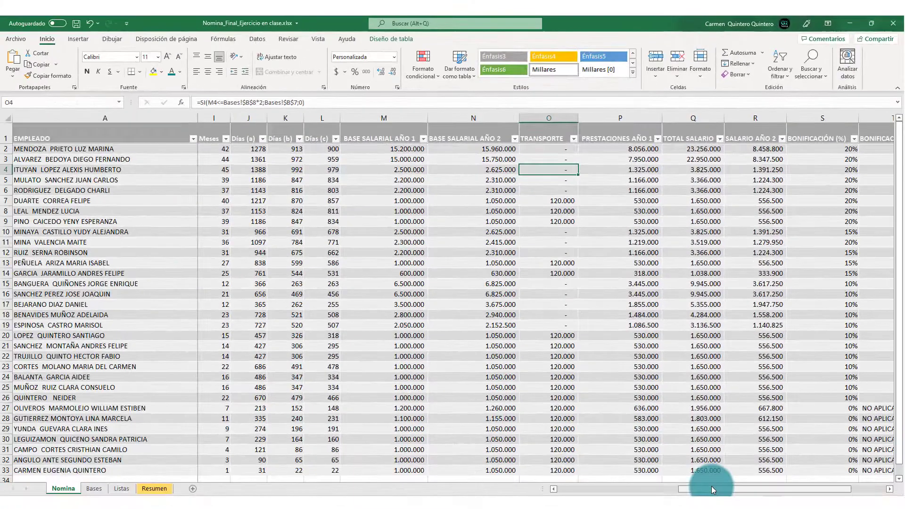
left_click_drag(712, 490, 747, 491)
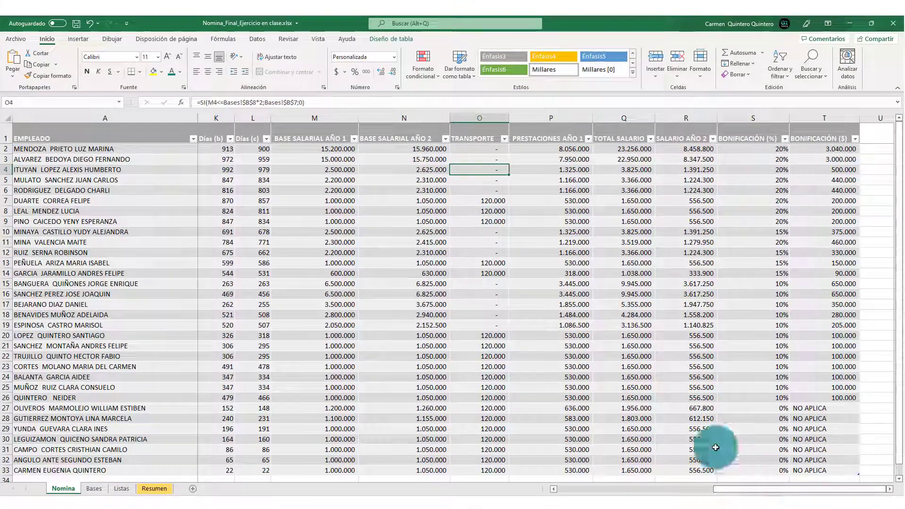
left_click(818, 156)
double_click(819, 156)
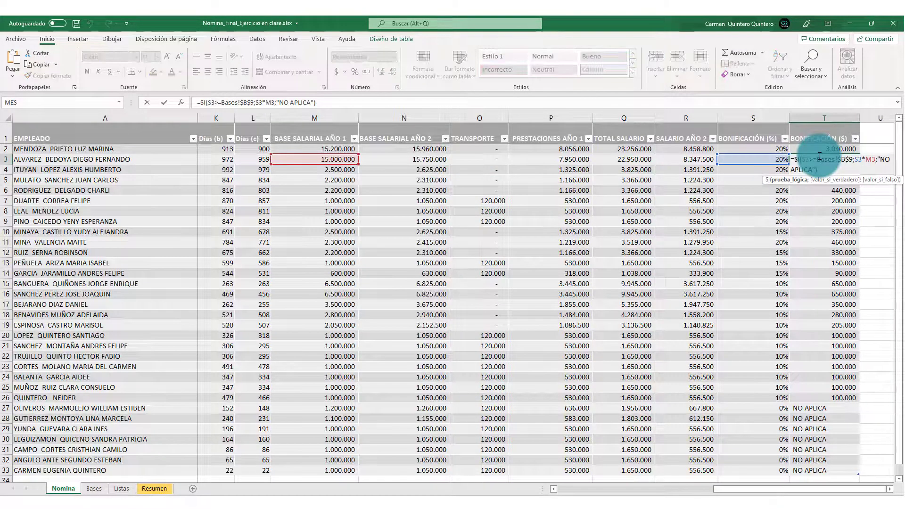
key("Escape")
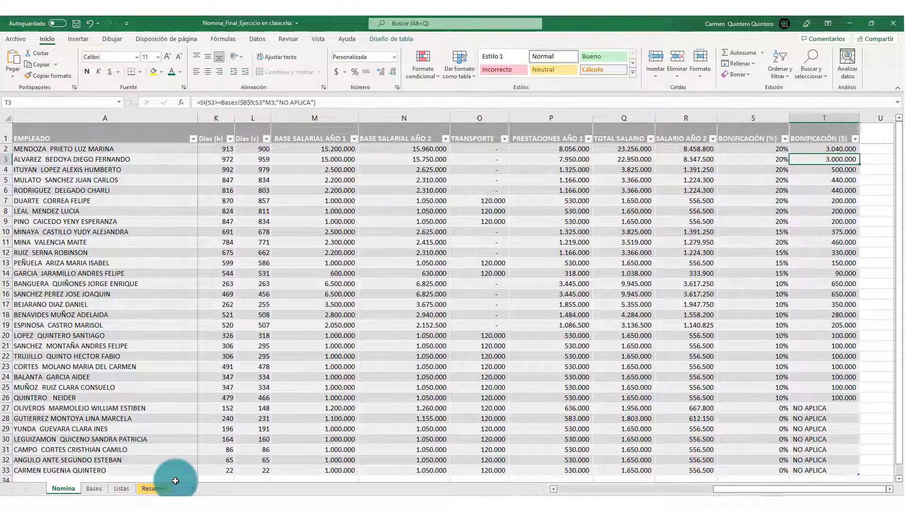
- Check the Resumen sheet and C27's area choices, then maximize Base de Datos para Tabla Dinámica_Final.xlsx
left_click(158, 487)
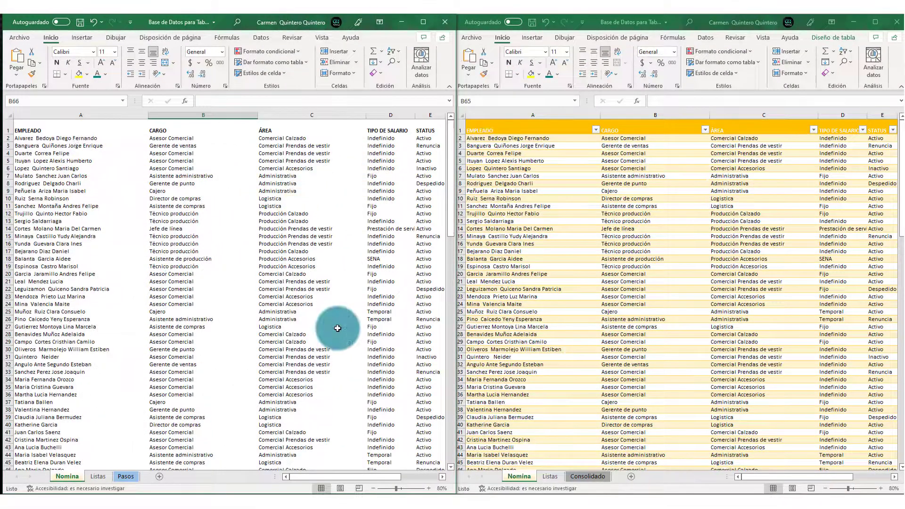
left_click(338, 328)
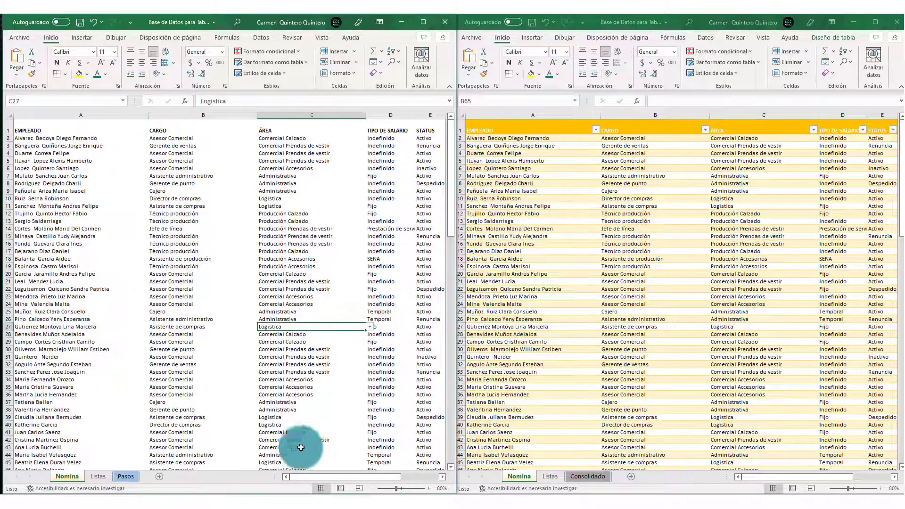
mouse_move(328, 477)
left_mouse_down()
mouse_move(358, 477)
mouse_move(328, 476)
mouse_move(343, 474)
left_mouse_up()
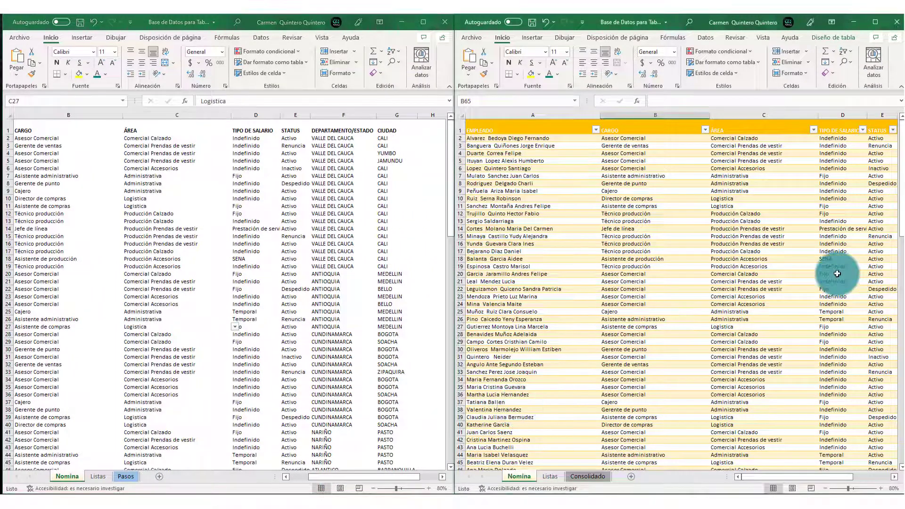
left_click(875, 23)
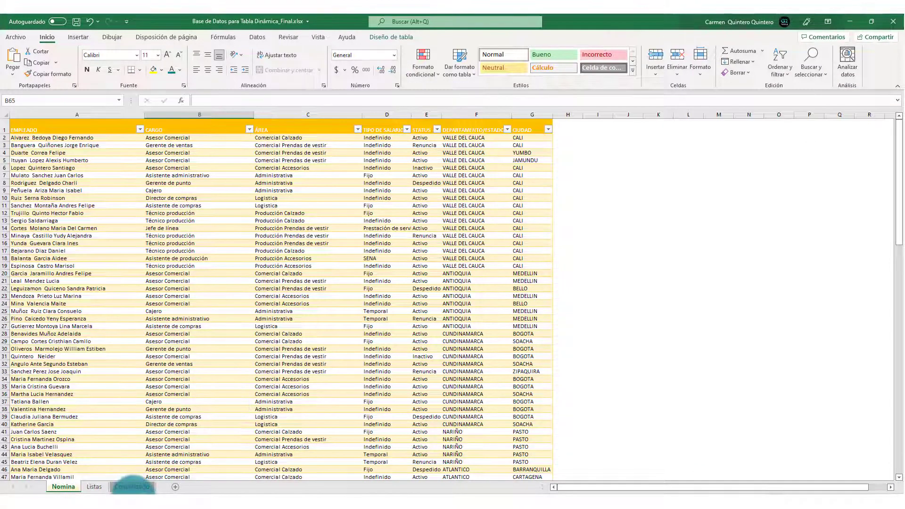
- Open the Consolidado sheet and zoom in on the salary-type pivot table
left_click(133, 487)
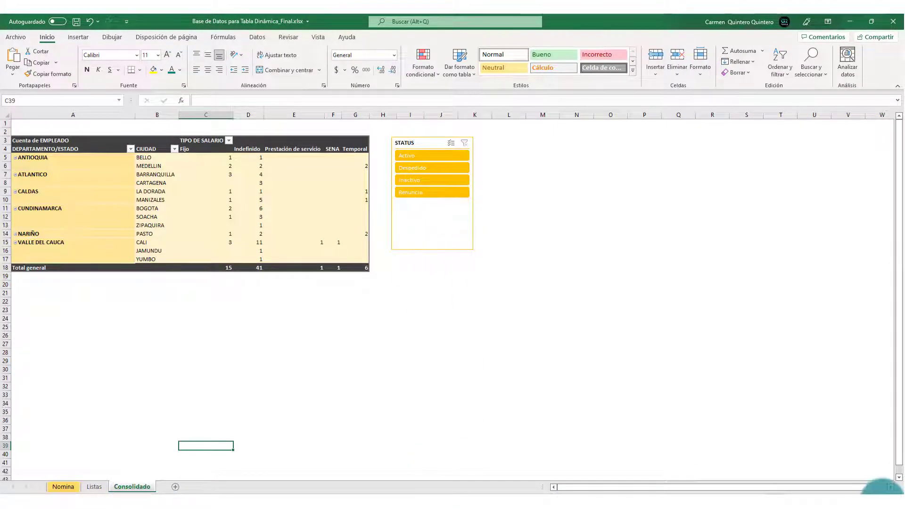
left_click(882, 498)
left_click(882, 498)
scroll(755, 423, "up", 4)
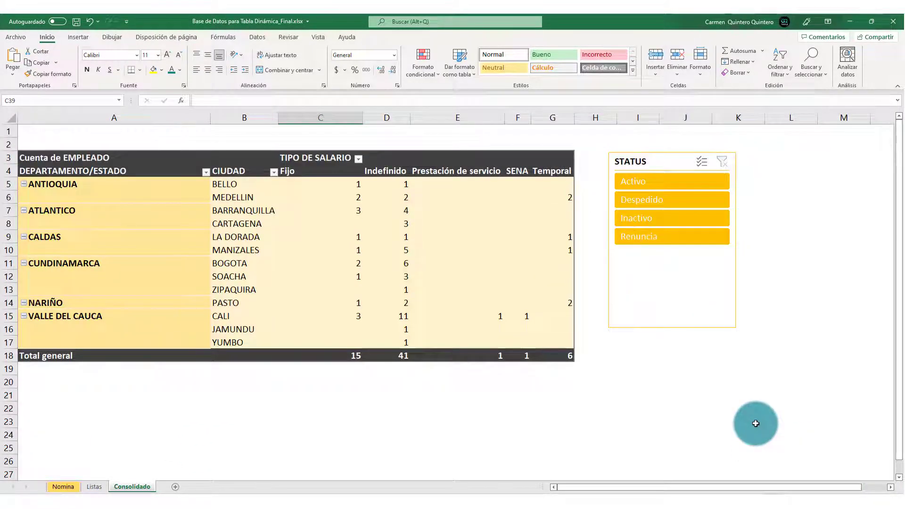
- Filter the pivot by STATUS Activo, Despedido, Inactivo and Renuncia, then clear the filter
left_click(659, 182)
left_click(650, 202)
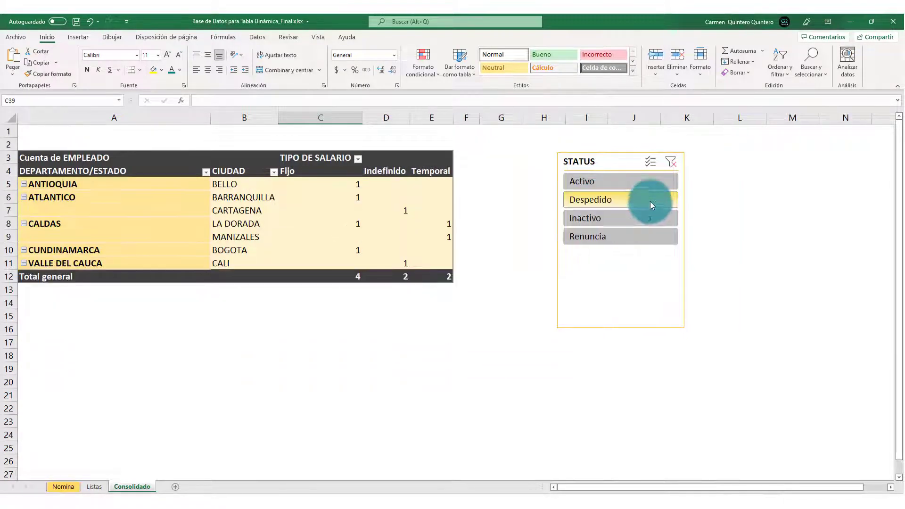
left_click(634, 220)
left_click(621, 234)
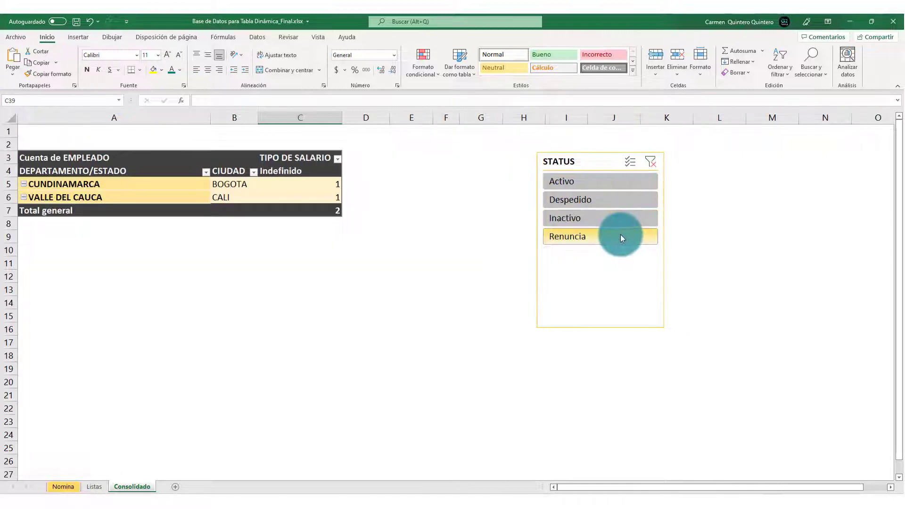
left_click(649, 163)
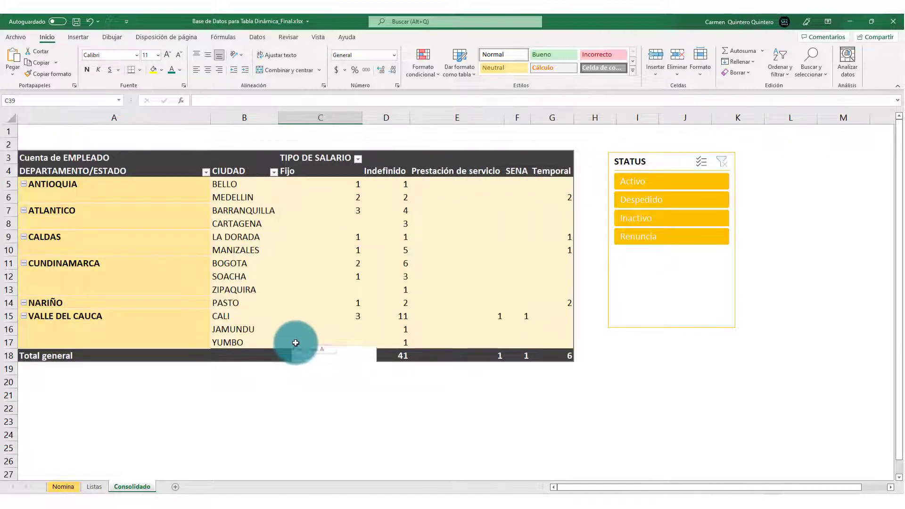
mouse_move(320, 342)
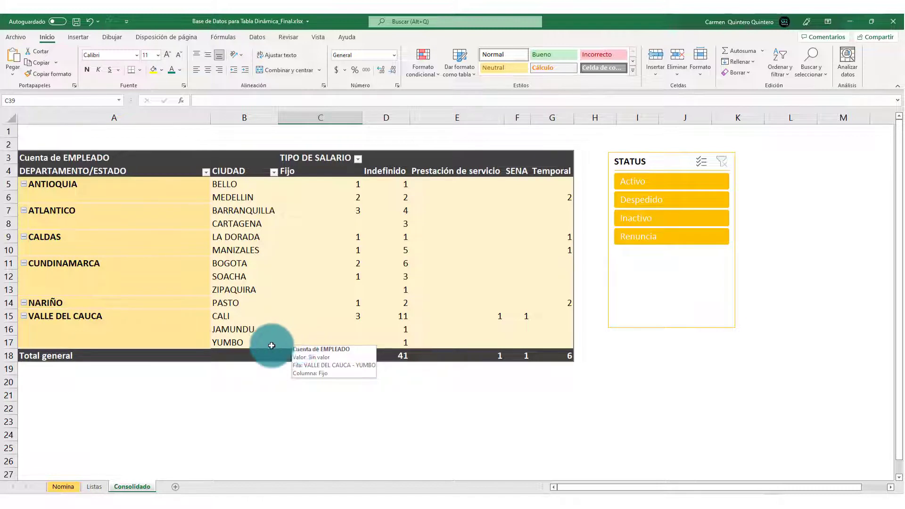
left_click(226, 343)
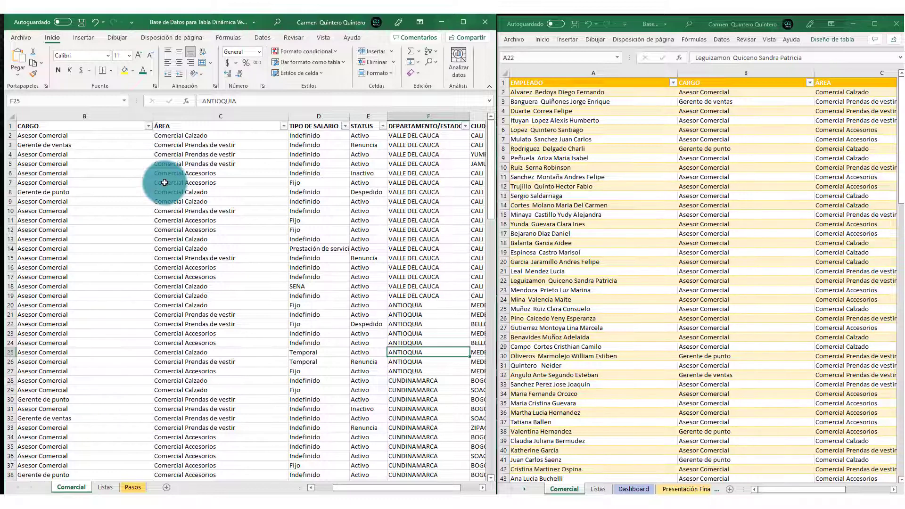
- Check Comercial Calzado in C2, then maximize Base de Datos para Tabla Dinámica Ventas Final_Clase.xlsx
left_click_drag(370, 487, 401, 492)
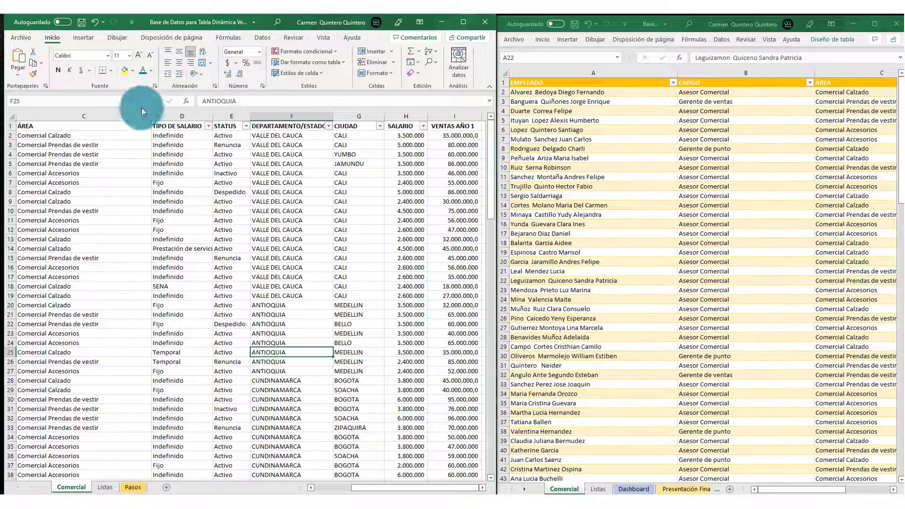
left_click(123, 131)
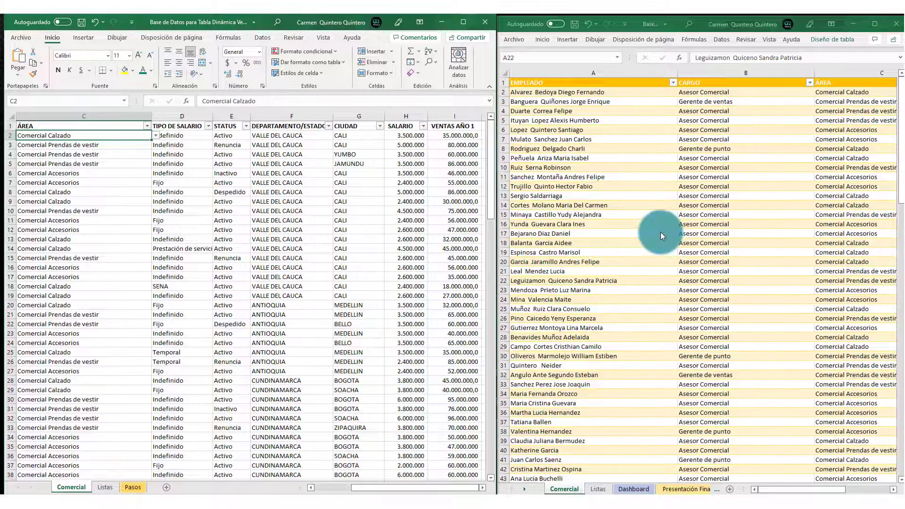
left_click(874, 24)
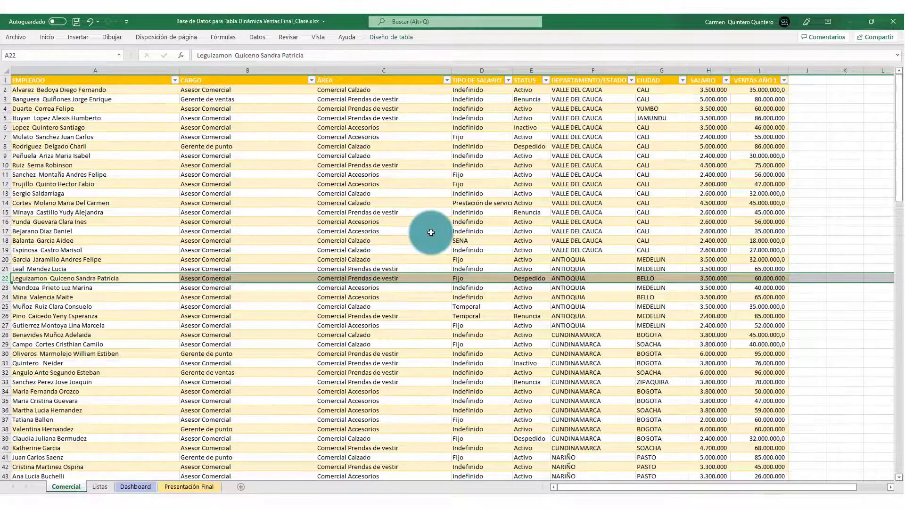
- Scroll through the Dashboard pivot tables, then open the Presentación Final ANÁLISIS DE VENTAS Año 1 sheet
left_click(135, 487)
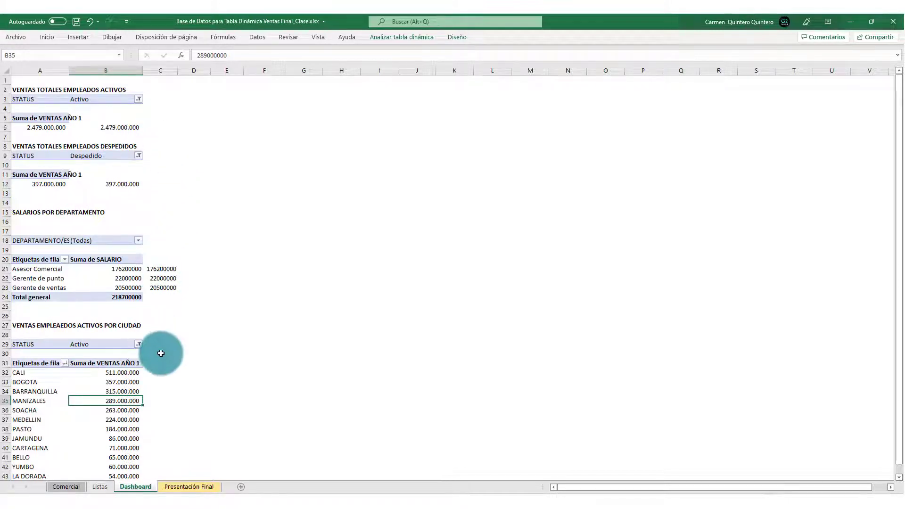
scroll(161, 356, "down", 2)
scroll(161, 355, "down", 1)
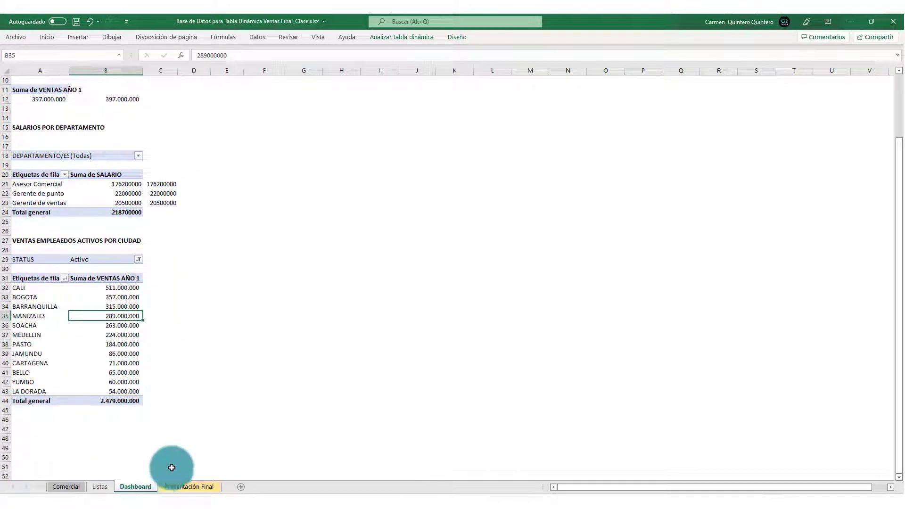
scroll(204, 353, "up", 3)
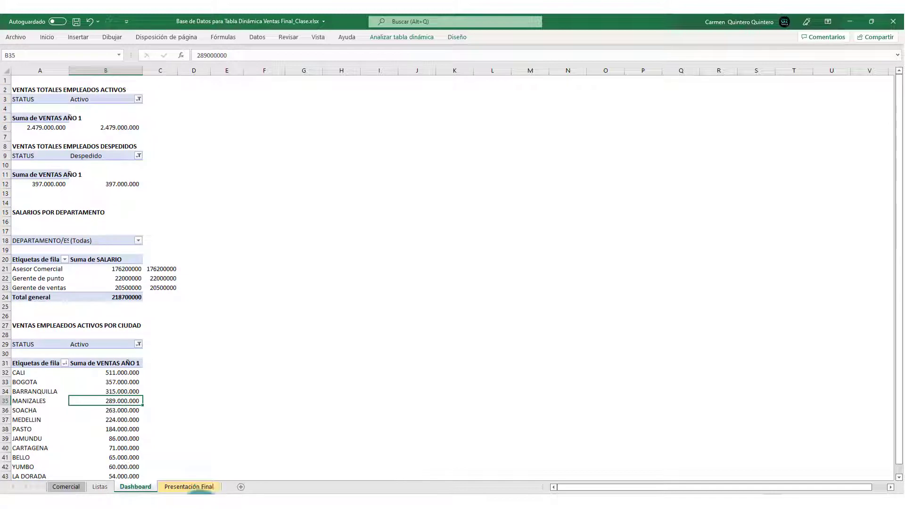
left_click(193, 487)
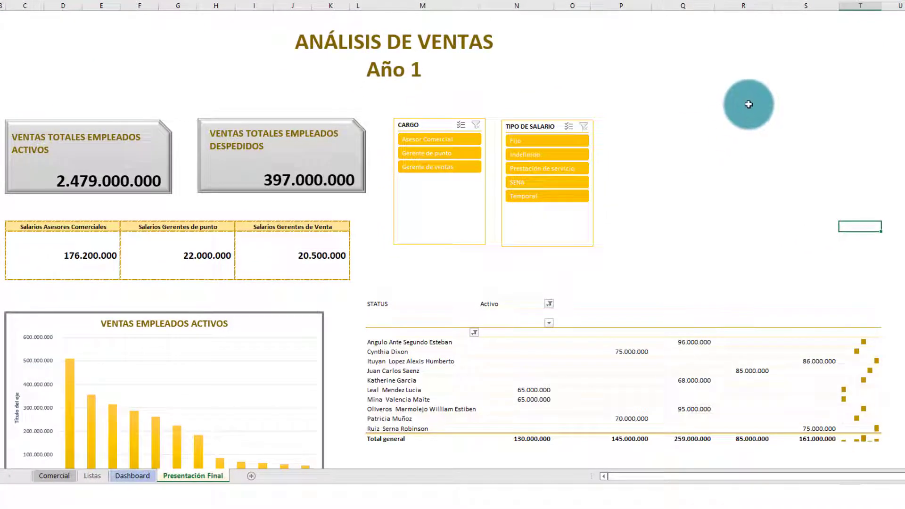
- Move the VENTAS TOTALES EMPLEADOS ACTIVOS box to the dashboard's upper right
left_click(146, 130)
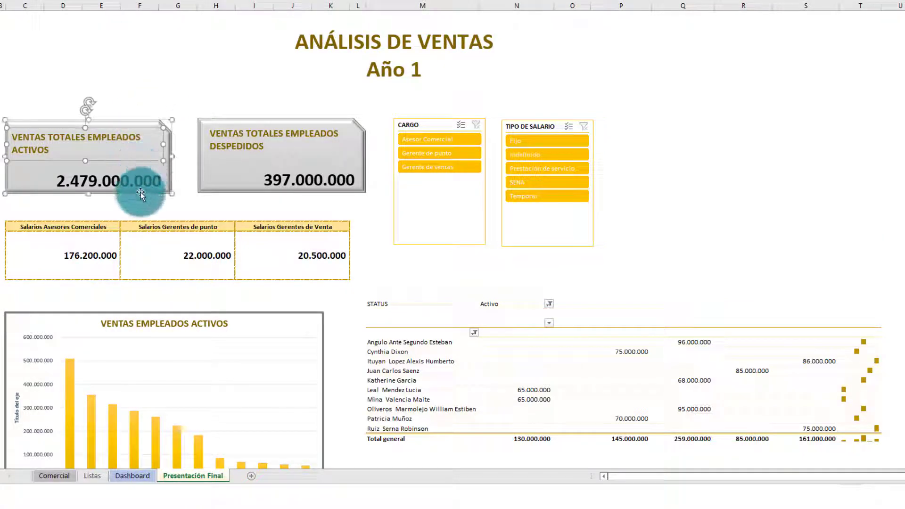
mouse_move(142, 178)
left_mouse_down()
mouse_move(759, 118)
mouse_move(753, 191)
left_mouse_up()
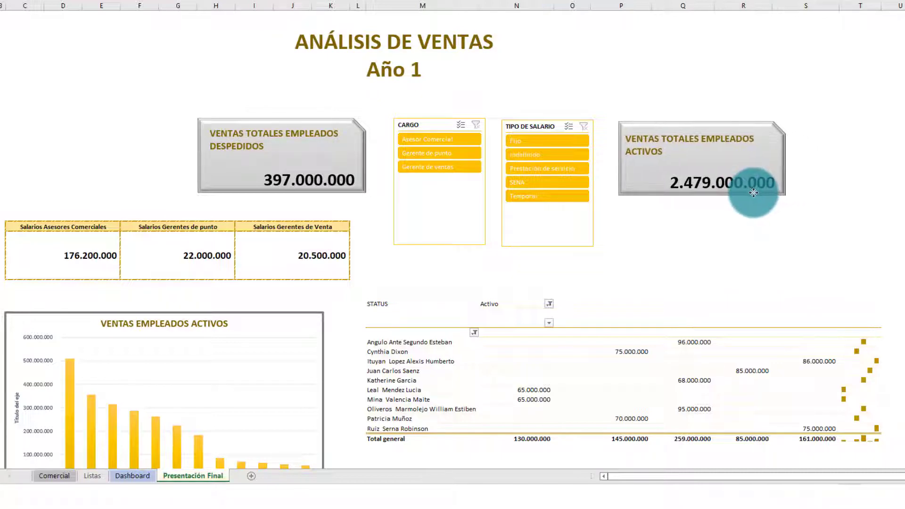
left_click(739, 230)
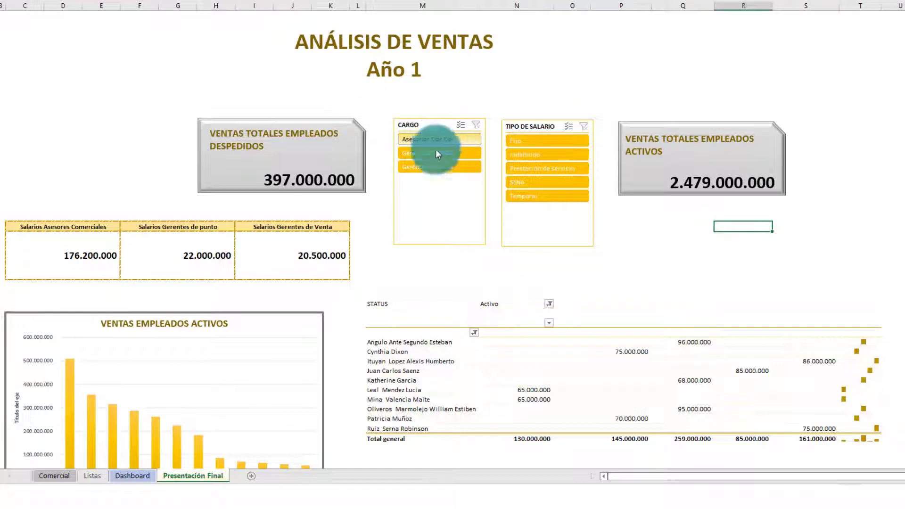
scroll(427, 281, "down", 1)
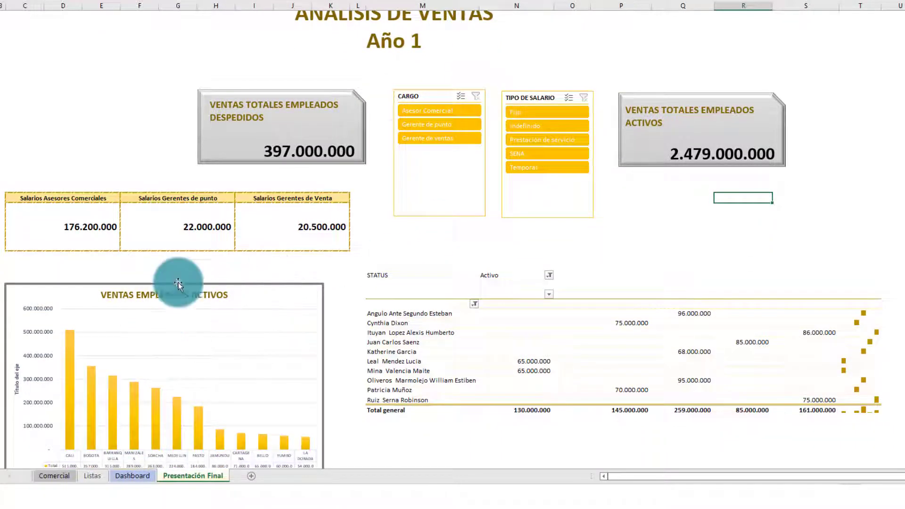
- Filter by Indefinido salary and Gerente de ventas, Gerente de punto, Asesor Comercial, then clear both slicers
left_click(536, 126)
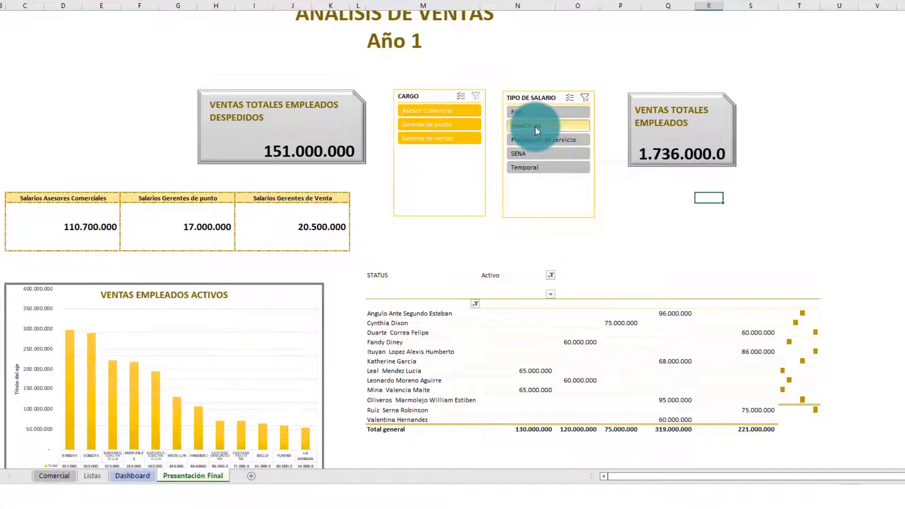
left_click(421, 138)
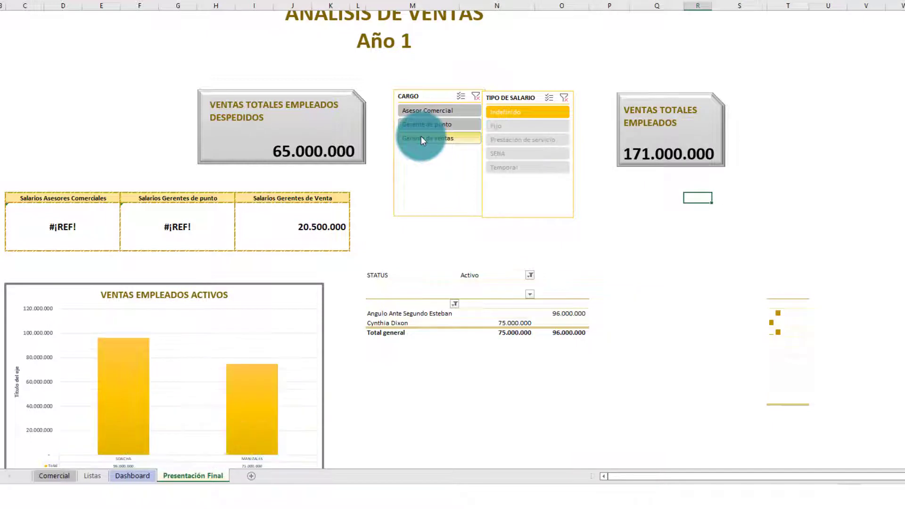
left_click(419, 126)
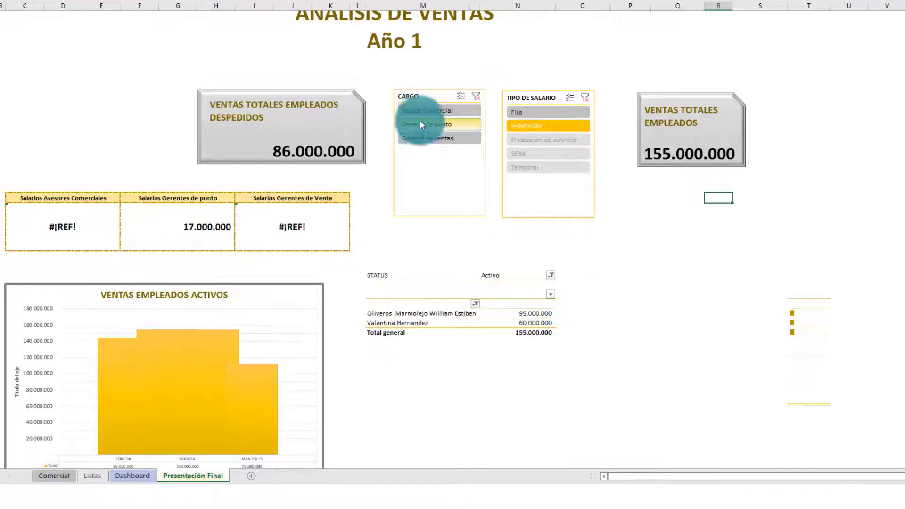
left_click(422, 111)
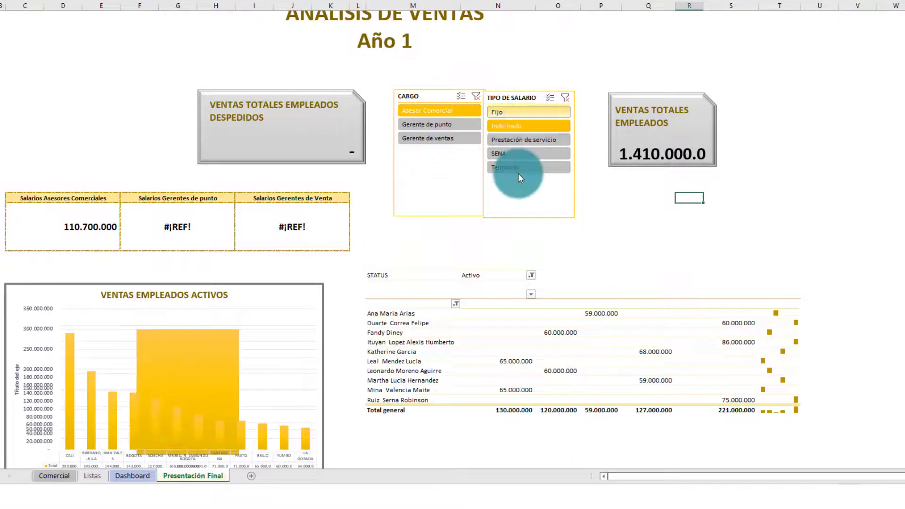
left_click(565, 97)
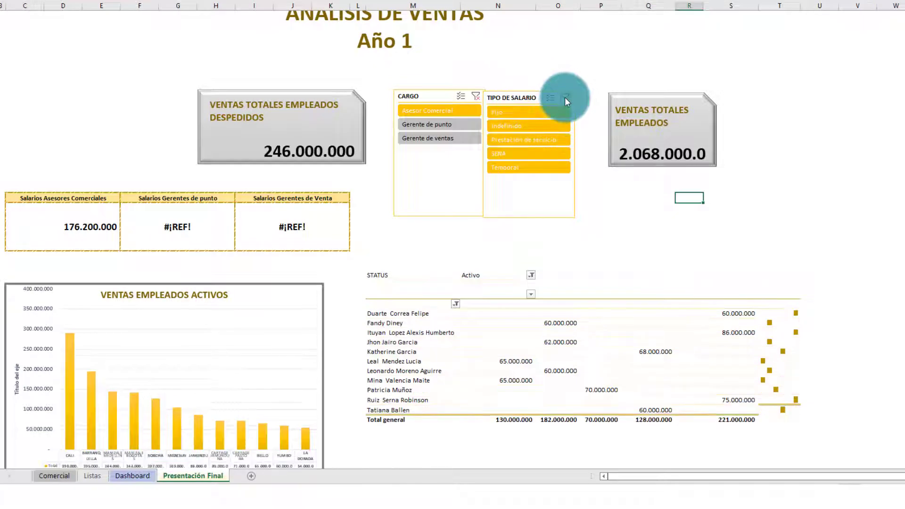
left_click(477, 96)
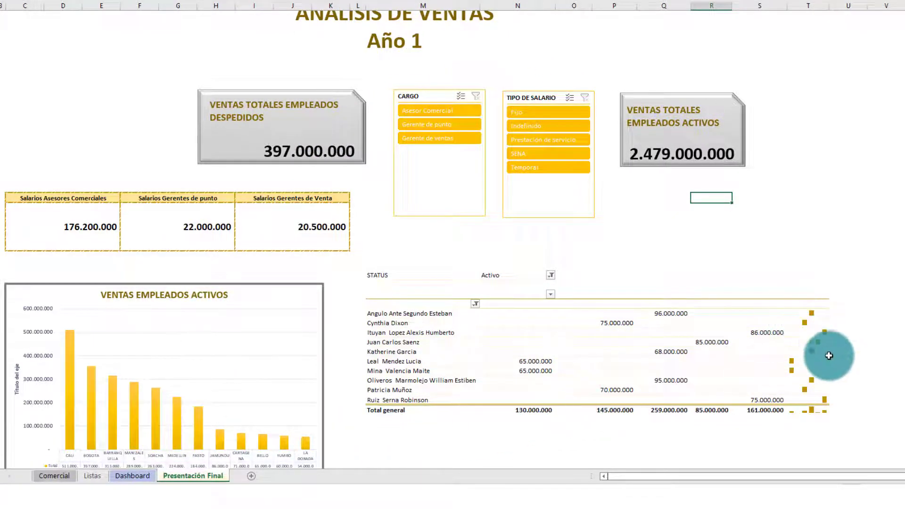
scroll(325, 428, "down", 1)
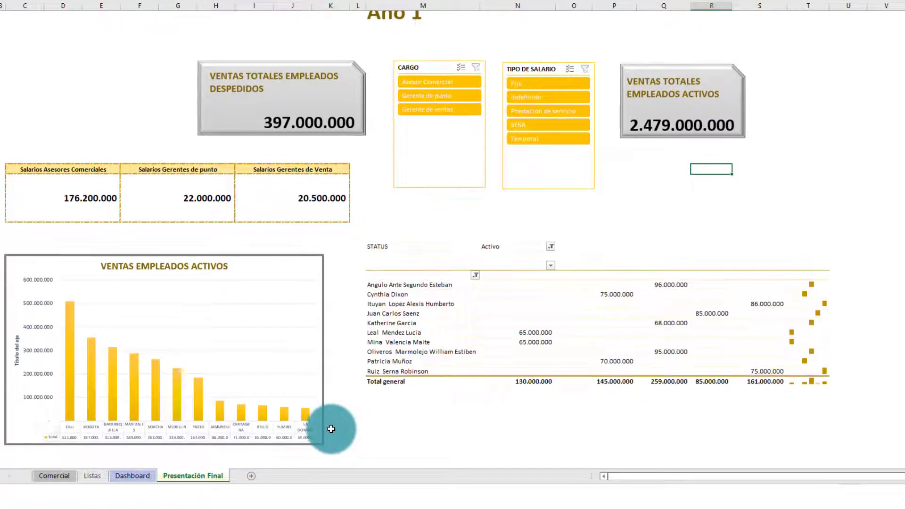
scroll(331, 428, "up", 1)
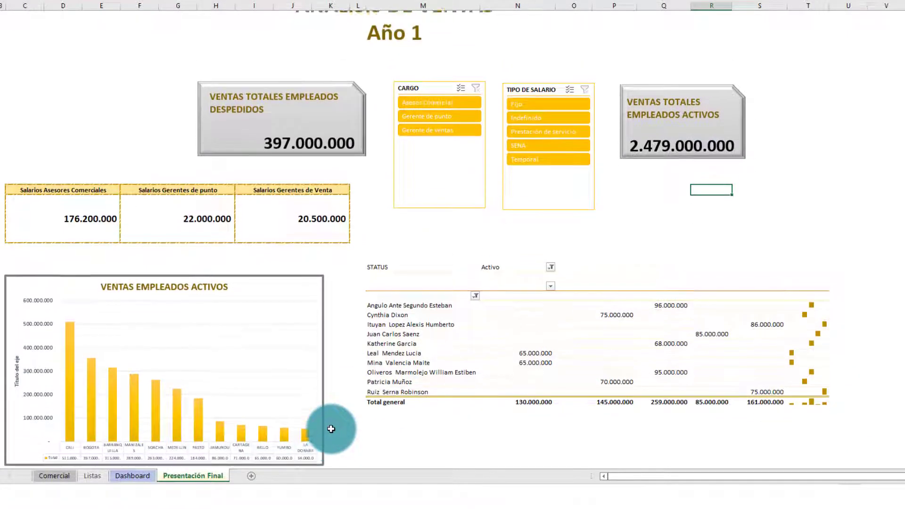
scroll(331, 428, "up", 1)
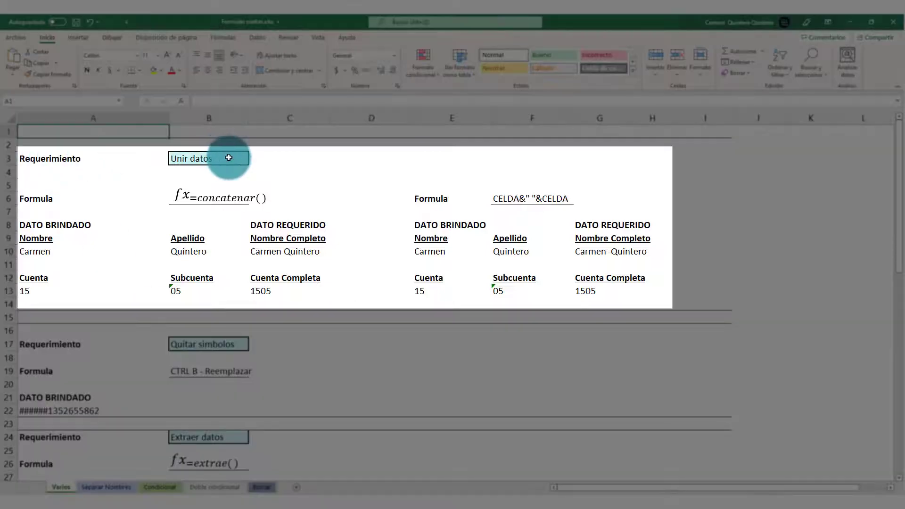
left_click_drag(227, 158, 91, 160)
left_click_drag(62, 255, 304, 249)
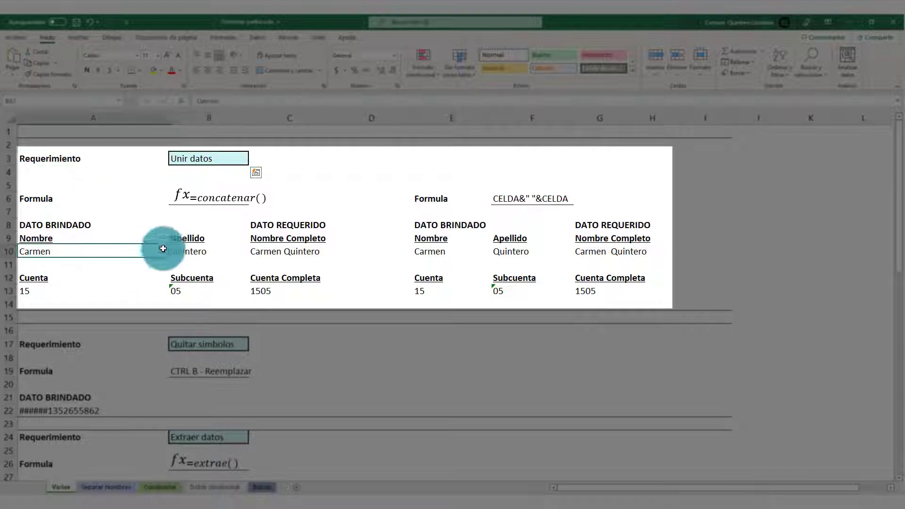
left_click(306, 293)
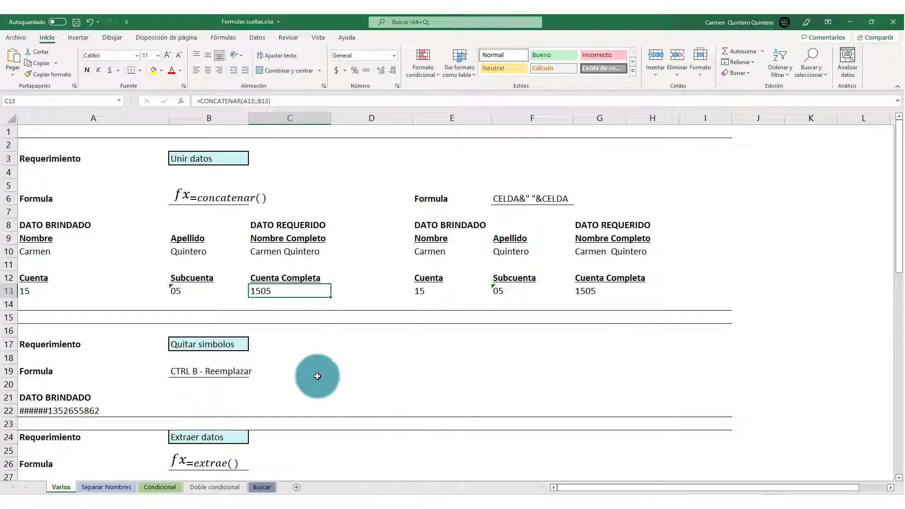
scroll(306, 373, "down", 1)
scroll(302, 371, "down", 1)
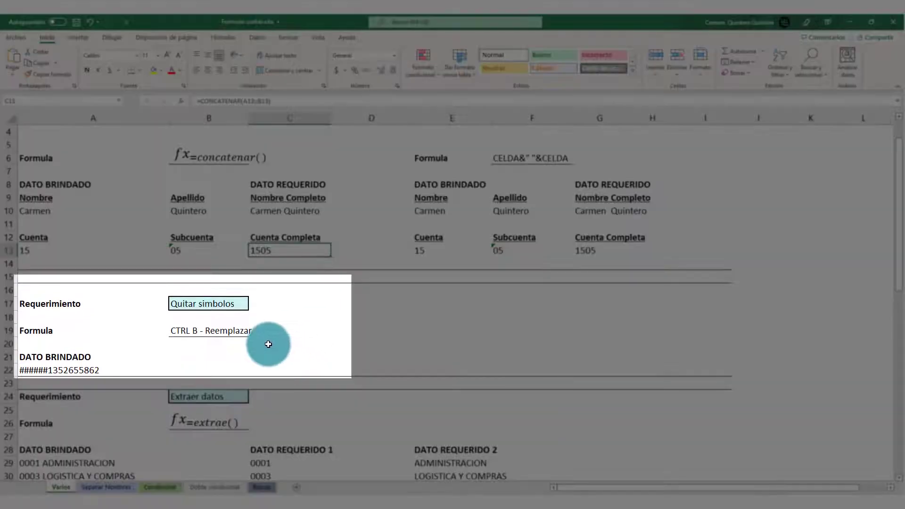
scroll(268, 344, "down", 2)
scroll(266, 346, "down", 1)
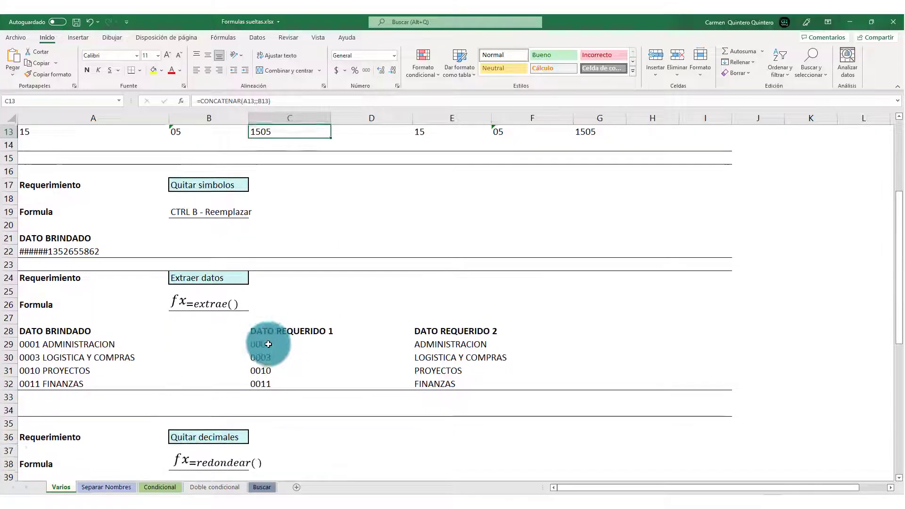
scroll(263, 337, "down", 1)
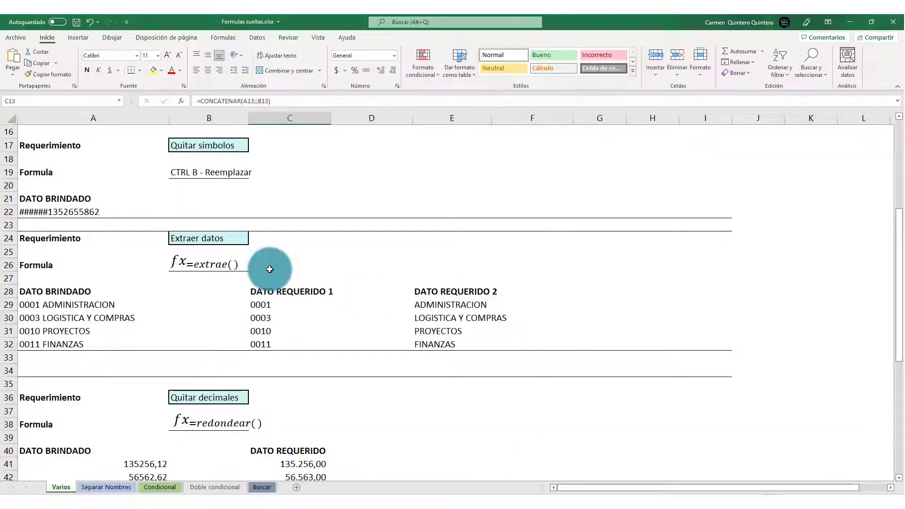
scroll(356, 387, "down", 3)
scroll(410, 385, "down", 1)
scroll(306, 309, "down", 1)
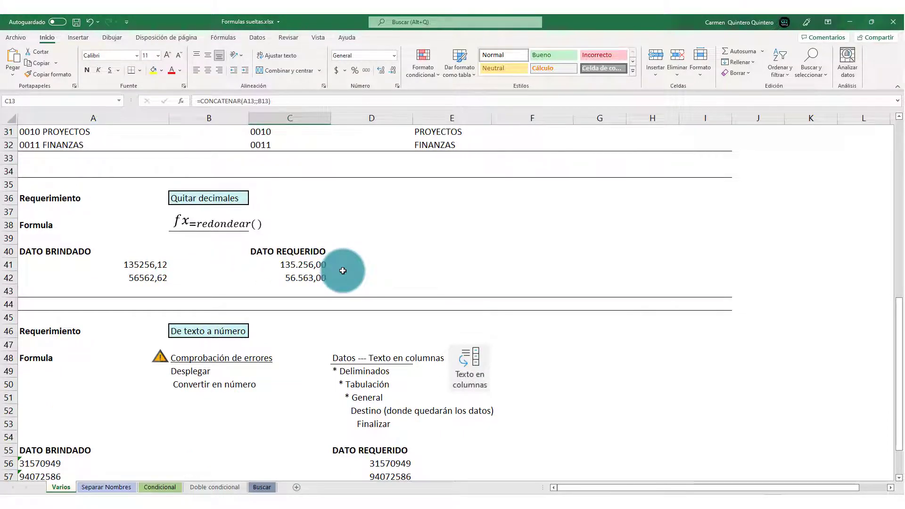
scroll(342, 271, "down", 2)
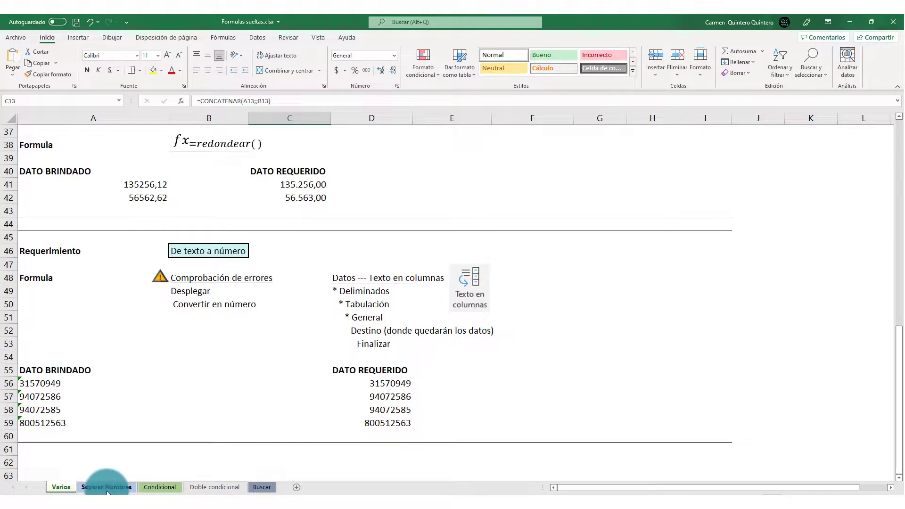
- Review the Relleno rápido and Texto en columnas instructions on the Separar Nombres sheet
left_click(107, 487)
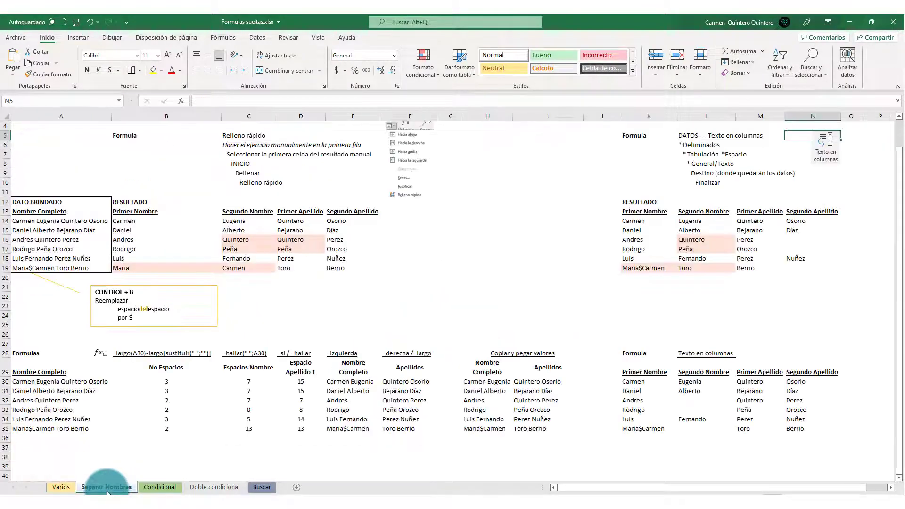
scroll(519, 325, "up", 1)
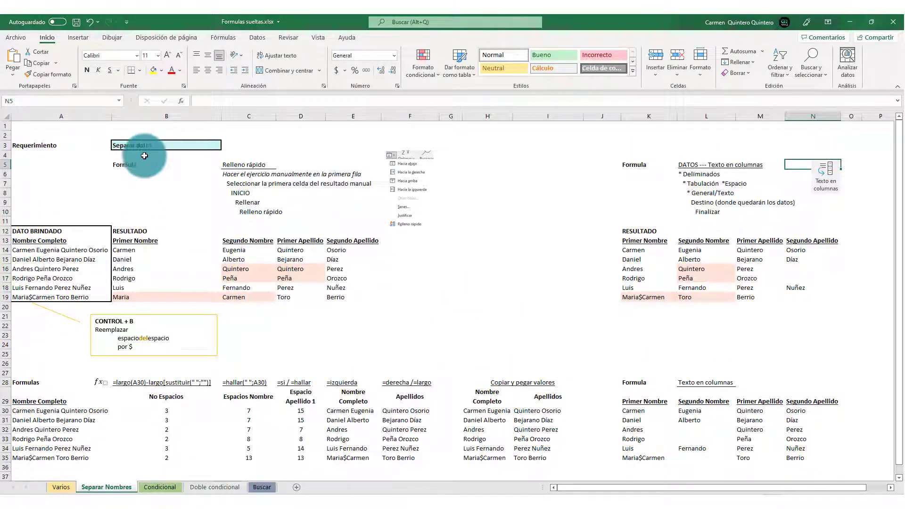
left_click(270, 163)
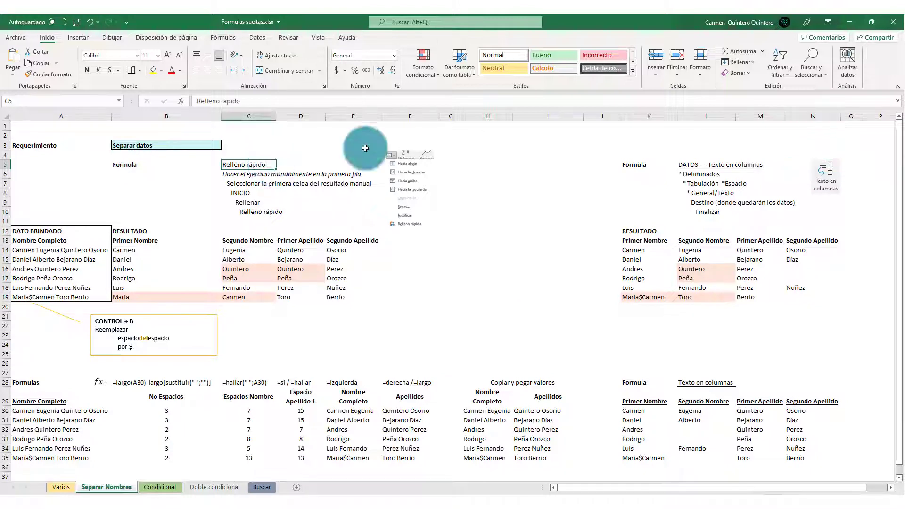
left_click(683, 164)
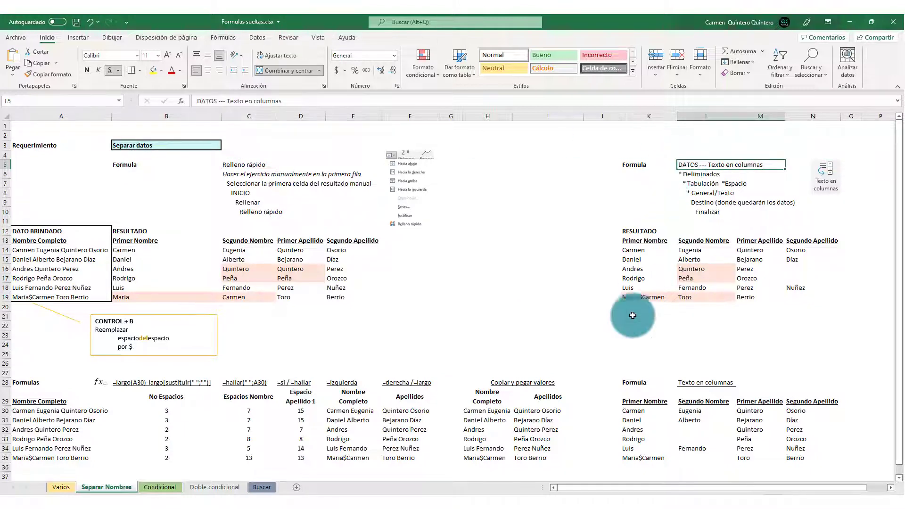
scroll(629, 335, "down", 3)
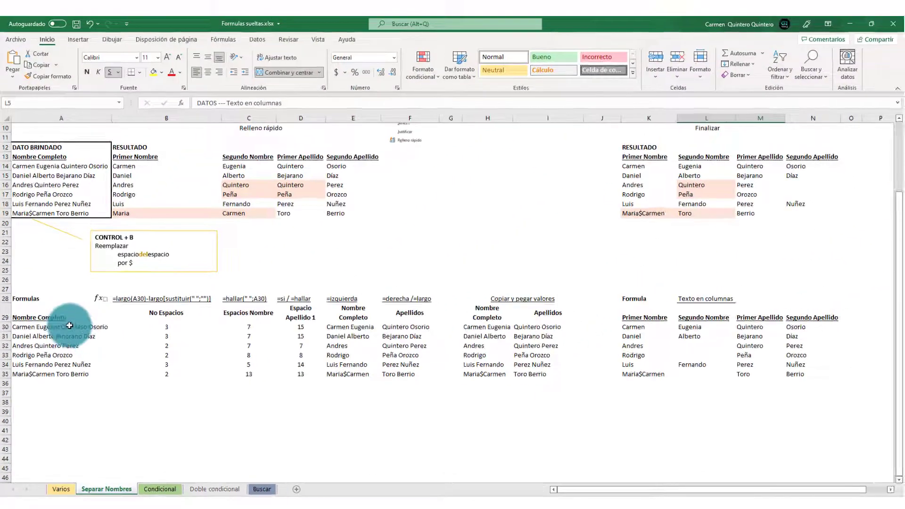
- Highlight original names A30:A35 and split results K30:N35, then go to the Condicional sheet
left_click_drag(70, 325, 61, 375)
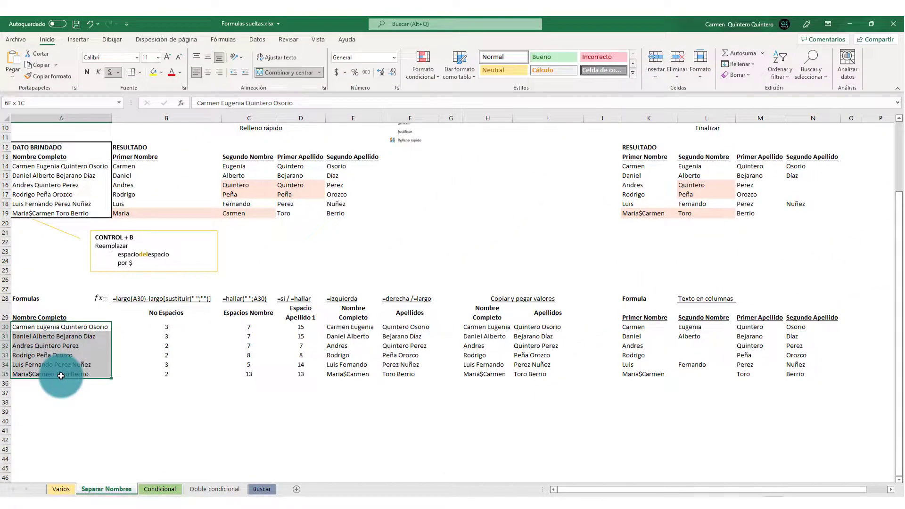
left_click_drag(633, 328, 821, 375)
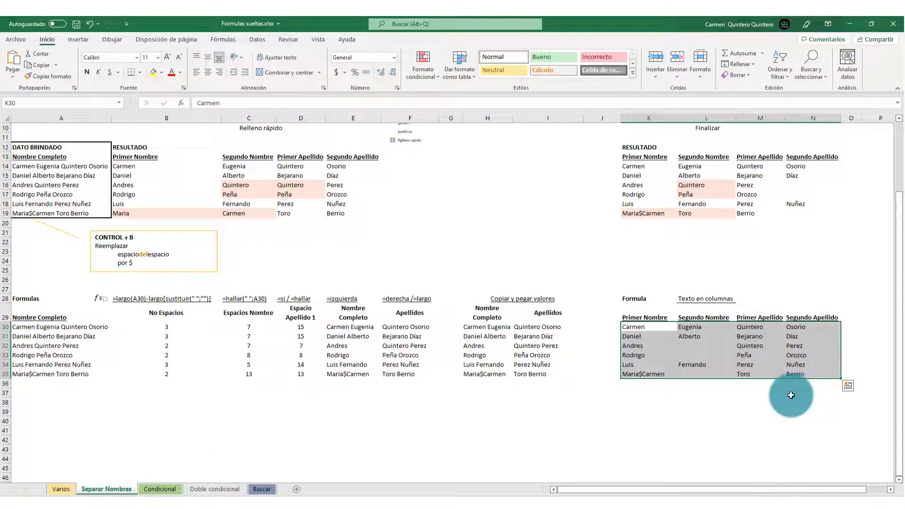
left_click(162, 488)
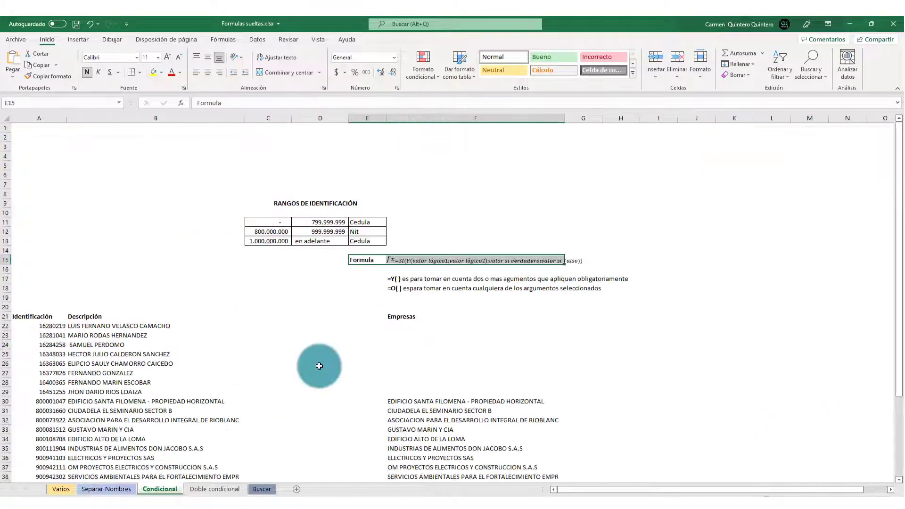
- View the nested SI formula for Ingresos in C9 on Doble condicional unchanged, then go to Buscar
scroll(838, 362, "down", 1)
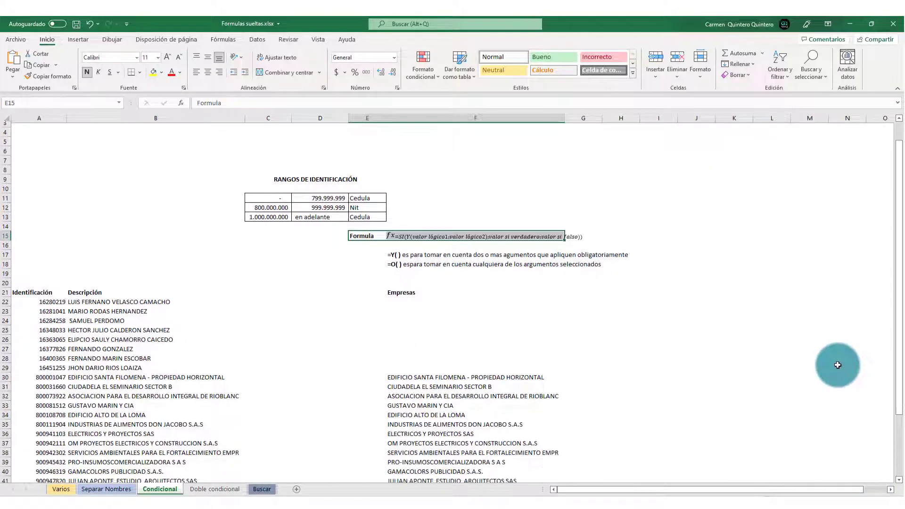
scroll(838, 364, "down", 1)
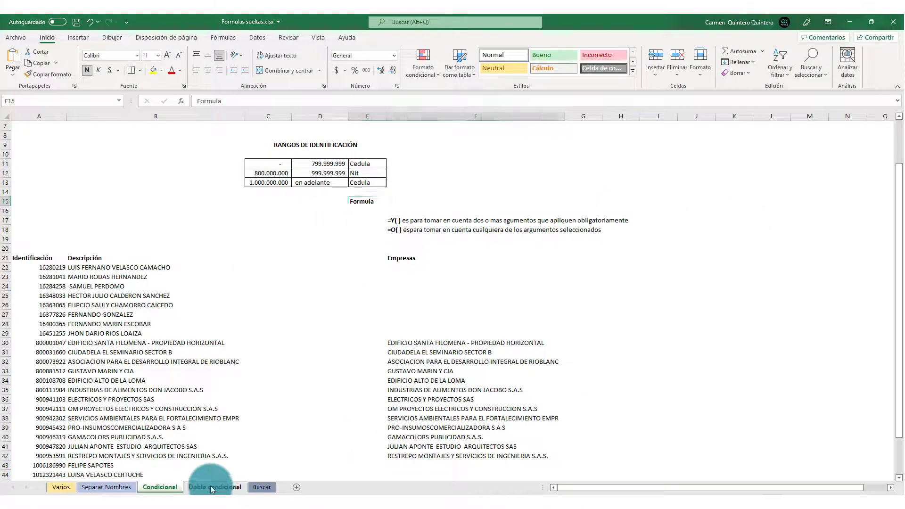
left_click(212, 488)
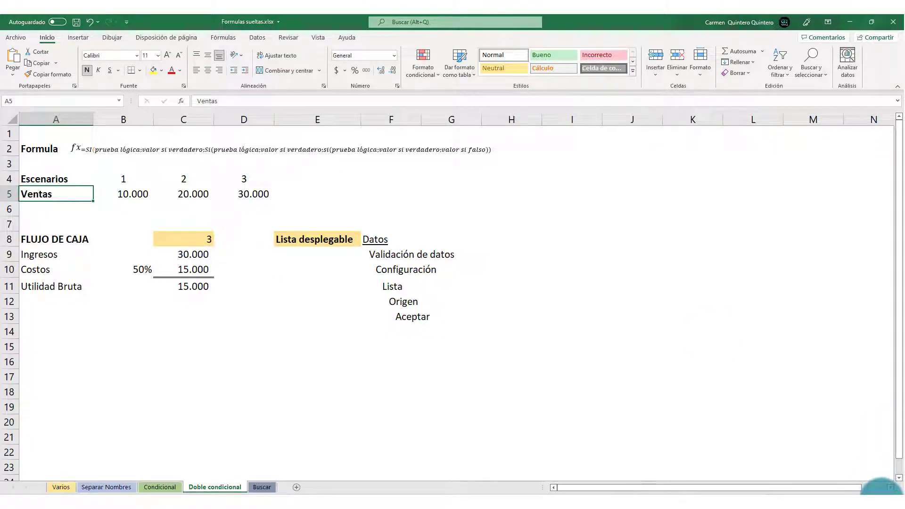
scroll(881, 490, "up", 1)
scroll(881, 490, "up", 1)
scroll(881, 490, "up", 1)
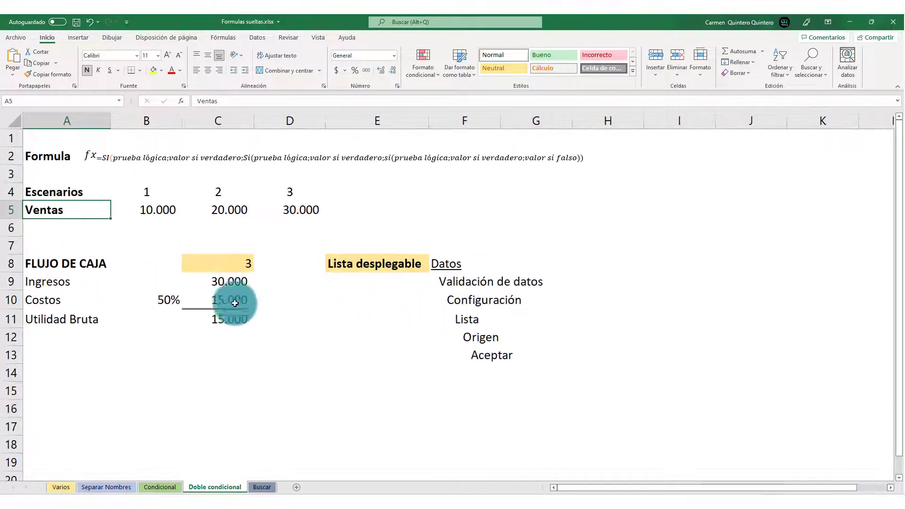
double_click(231, 282)
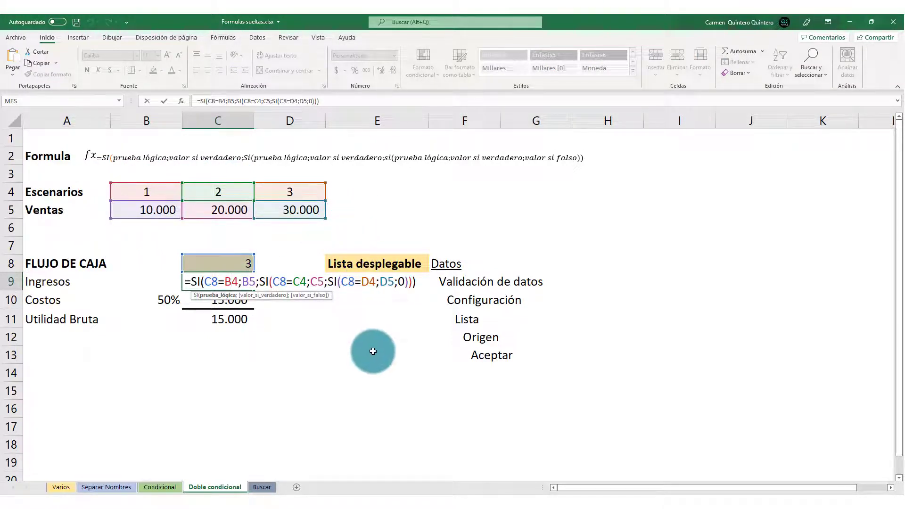
key("Return")
left_click(262, 486)
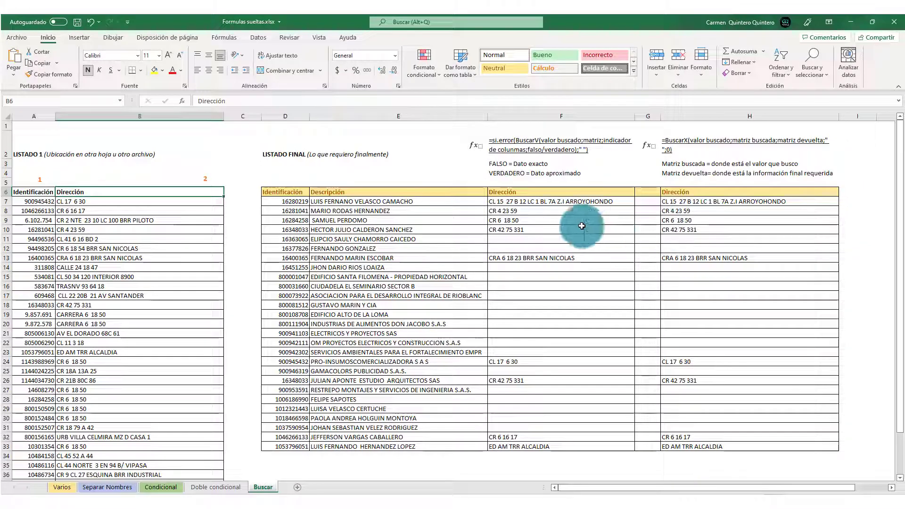
- Select cell F7 to view its BUSCARV formula
left_click(584, 203)
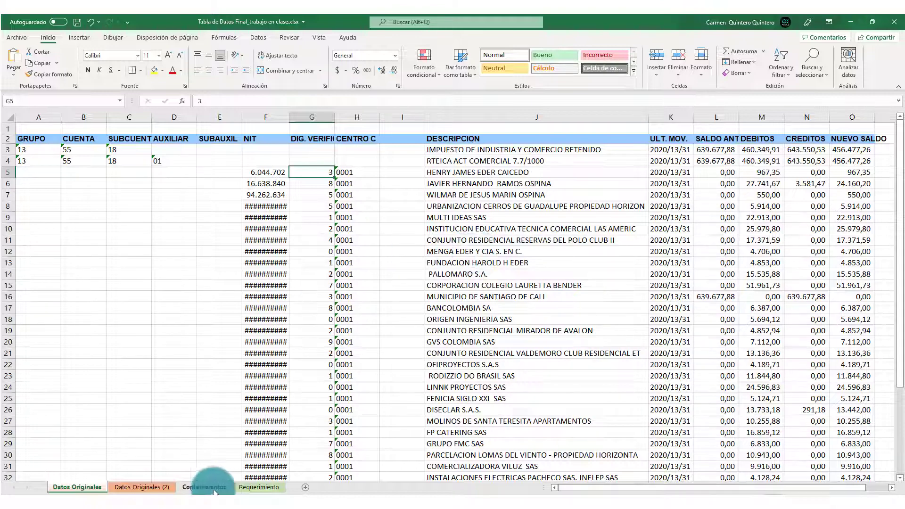
- On Datos Originales (2), check the Cuenta Definitiva value in K6 and the split-name columns X–AI
left_click(137, 486)
left_click_drag(808, 487, 535, 488)
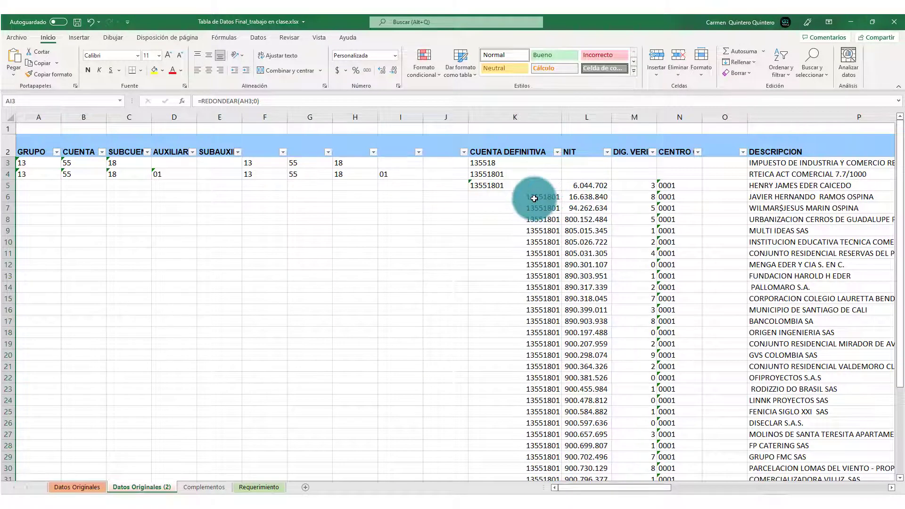
left_click(531, 196)
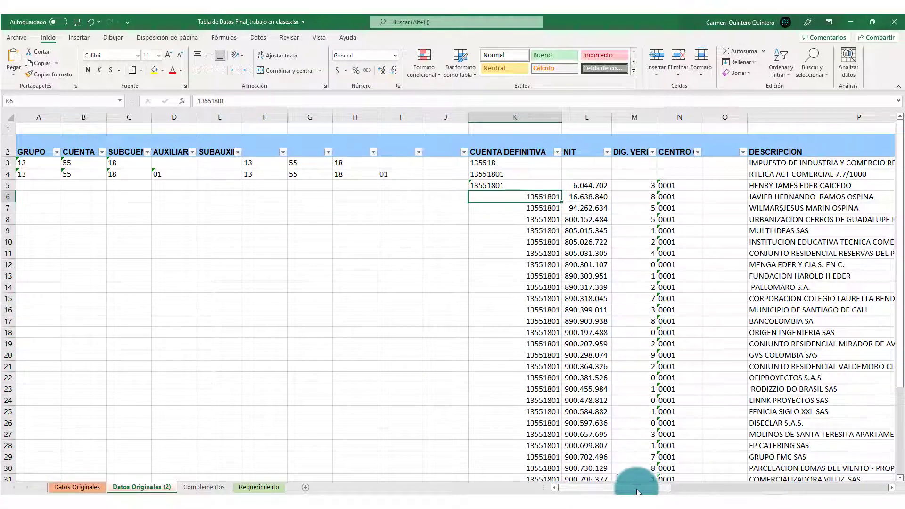
mouse_move(644, 487)
left_mouse_down()
mouse_move(828, 492)
mouse_move(819, 493)
left_mouse_up()
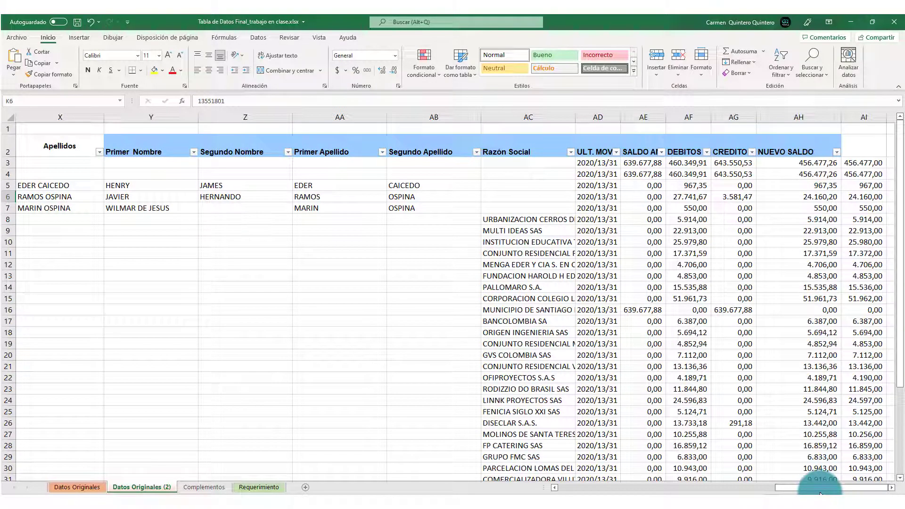
- Show the Requerimiento sheet zoomed in with the Cuenta column fully in view
left_click(260, 487)
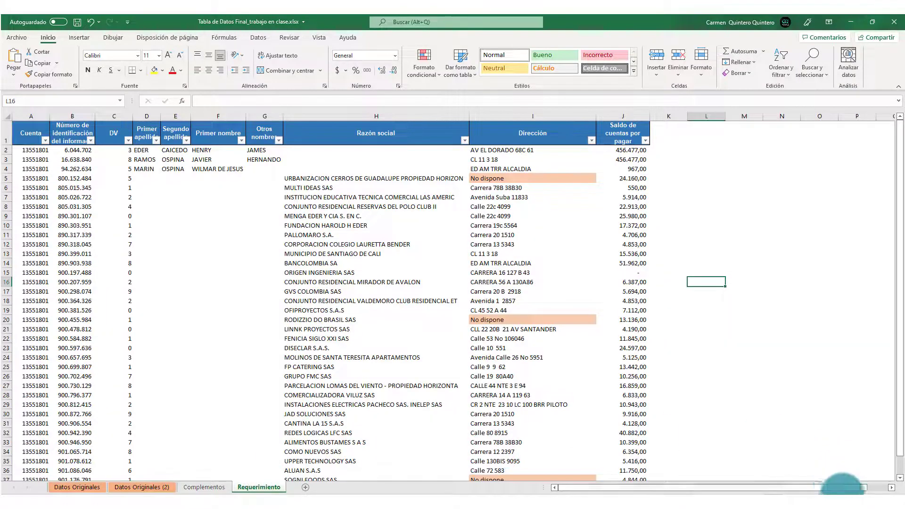
left_click(879, 497)
left_click(879, 497)
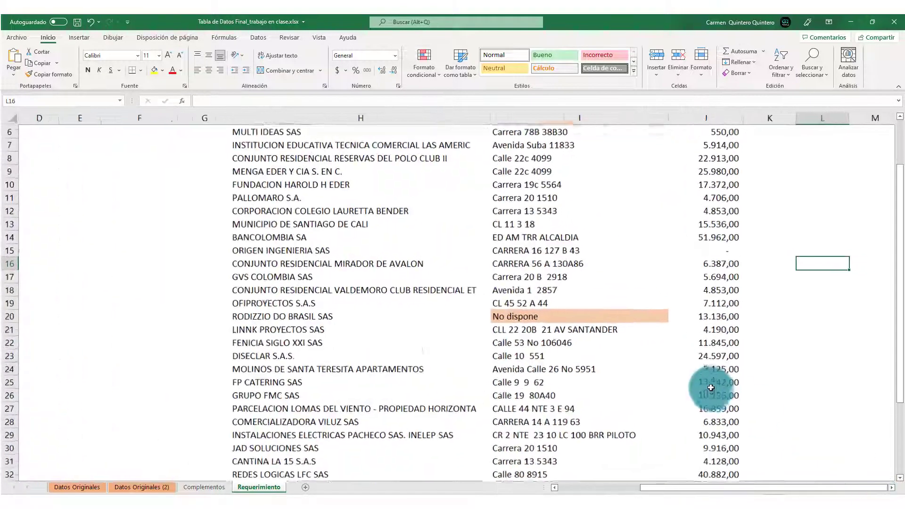
scroll(718, 388, "up", 2)
left_click_drag(697, 488, 646, 490)
left_click(830, 497)
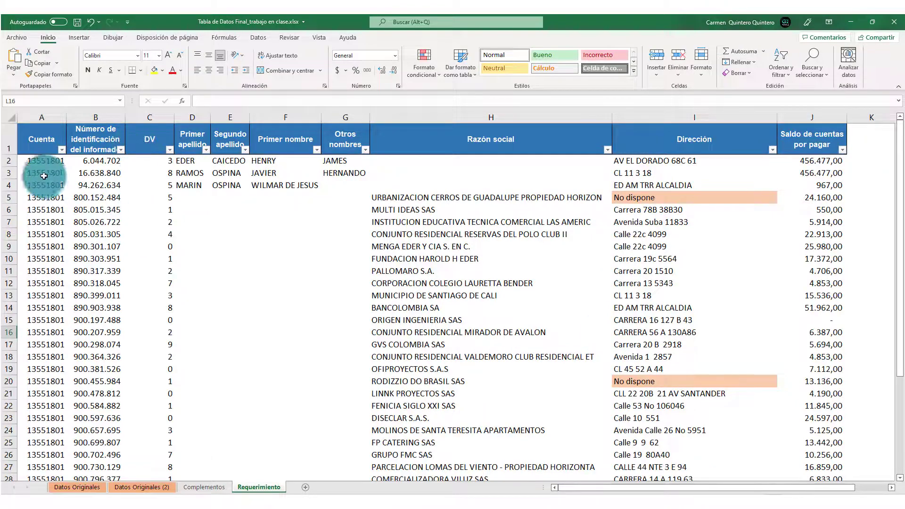
- Inspect the linking formulas in A2 and B2, the empty Razón social cells H2:H4, and the address in I3
left_click(36, 160)
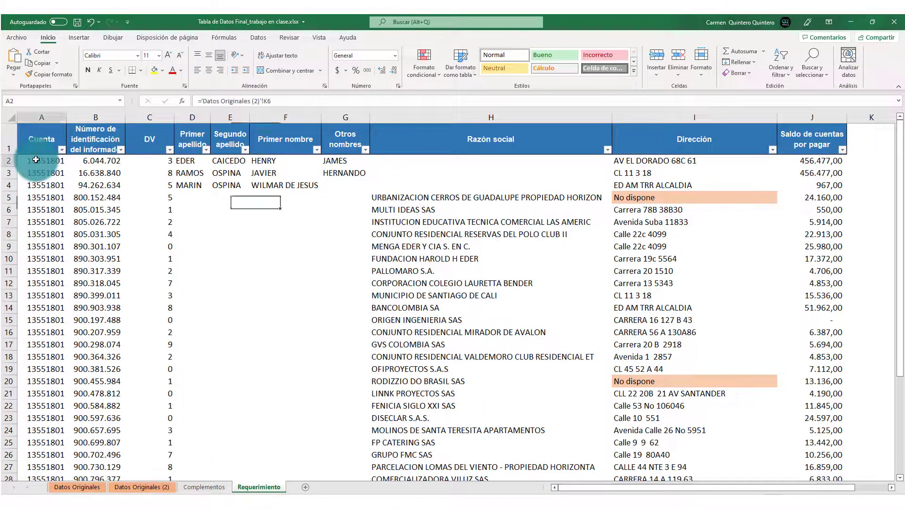
left_click(91, 161)
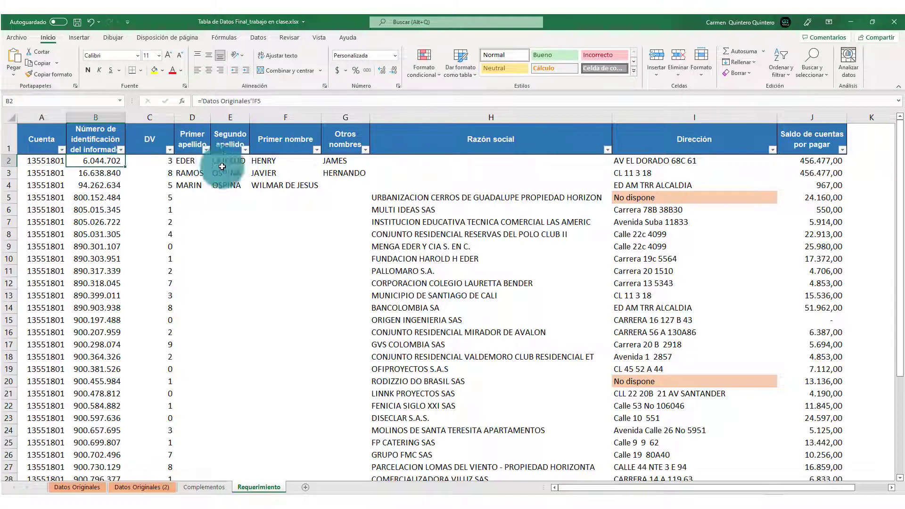
left_click_drag(431, 160, 430, 185)
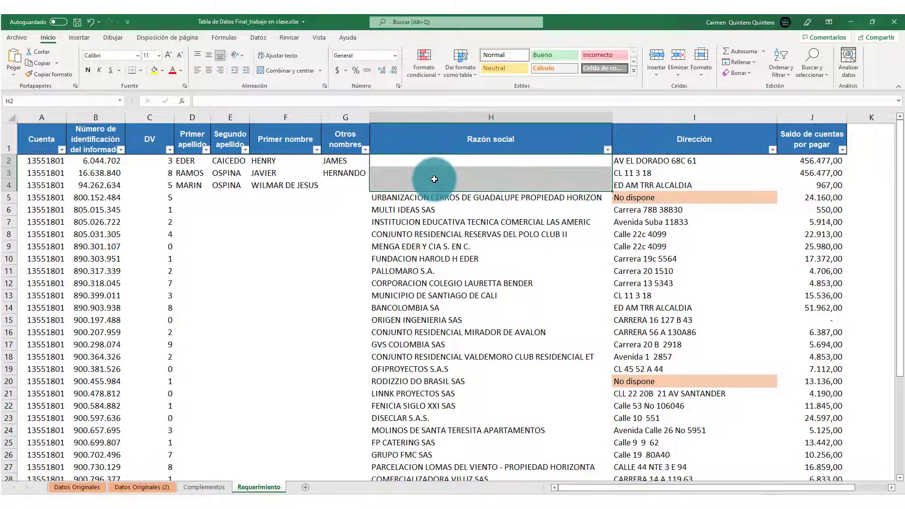
left_click(701, 173)
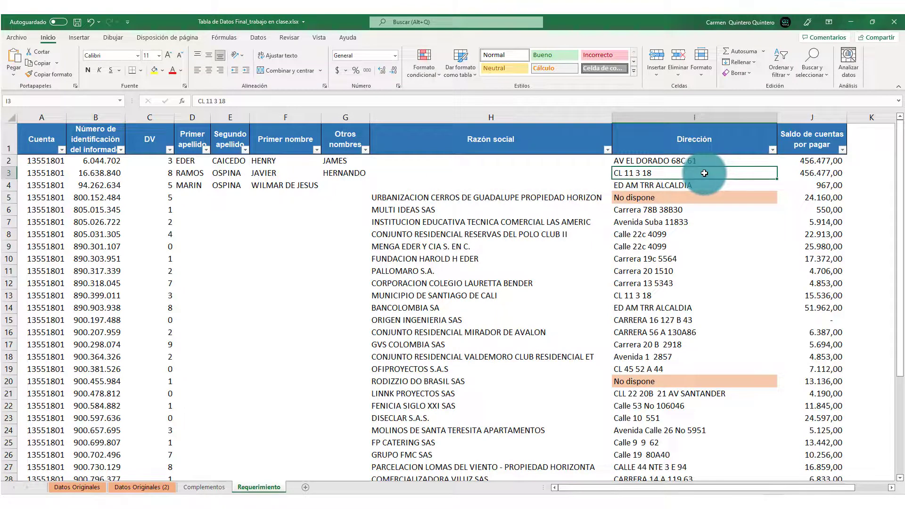